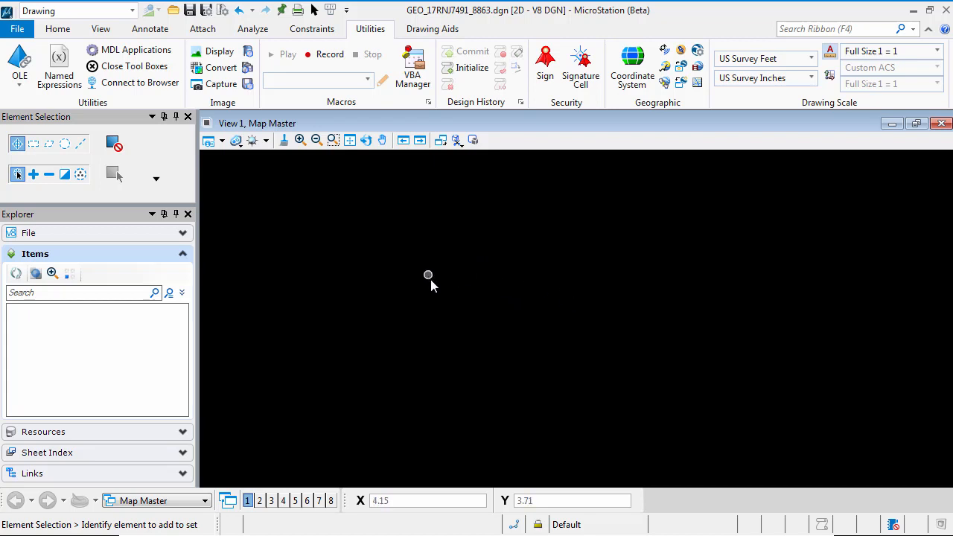
Step: Open the References dialog for the active design file and resize it to show more of the attachment list
left_click(57, 34)
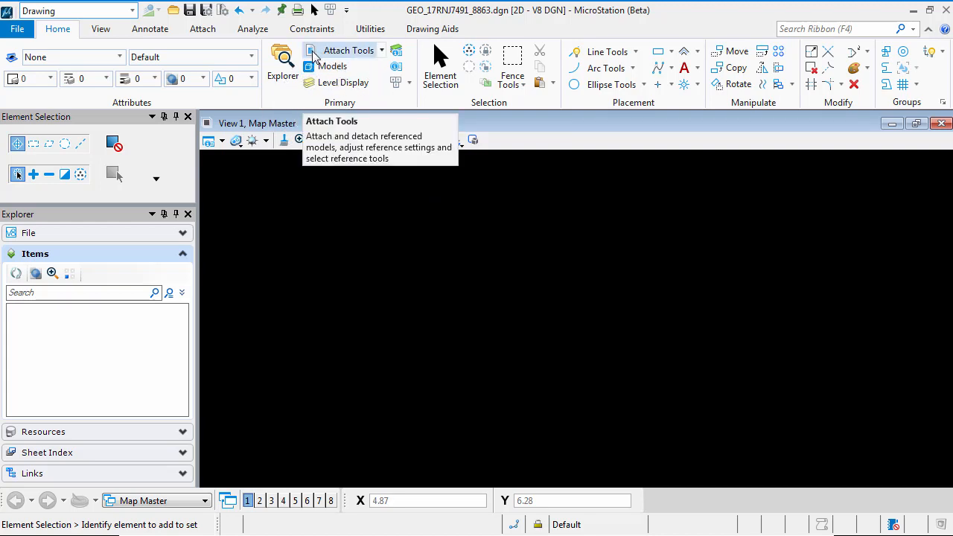
left_click(383, 53)
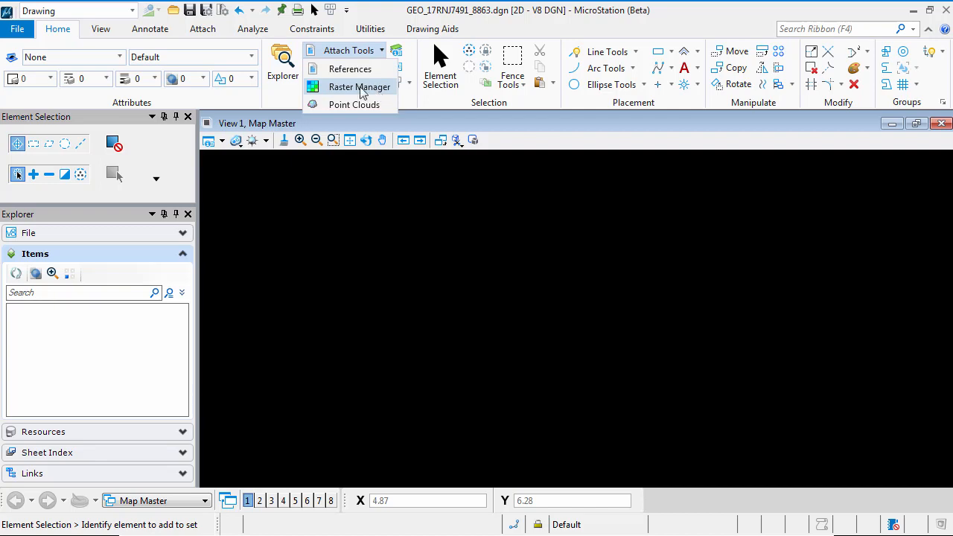
left_click(344, 67)
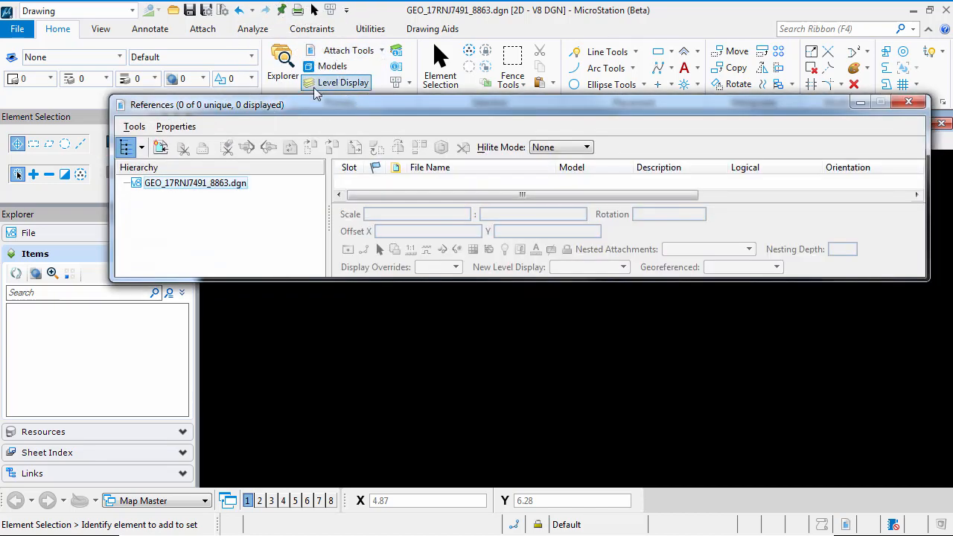
left_click_drag(324, 117, 312, 149)
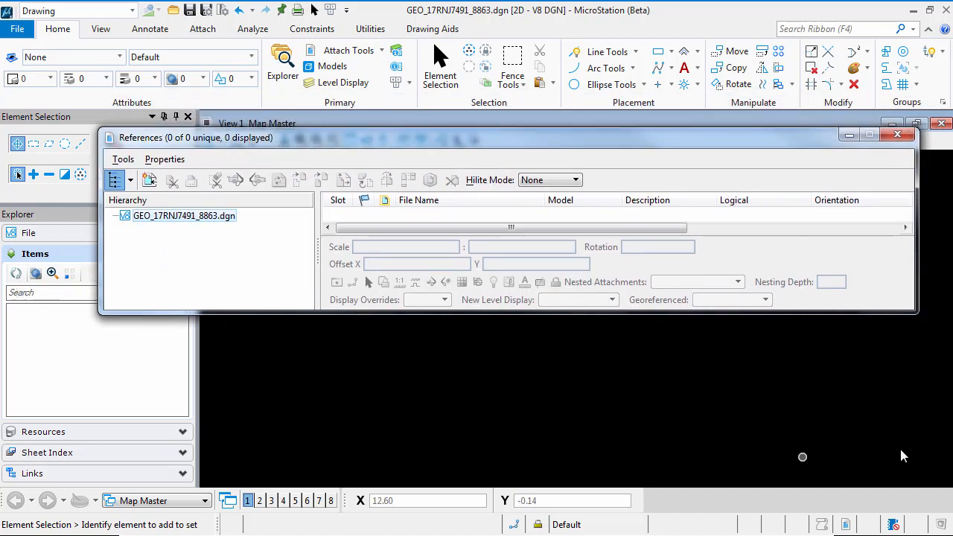
left_click_drag(916, 313, 777, 411)
left_click_drag(353, 143, 389, 146)
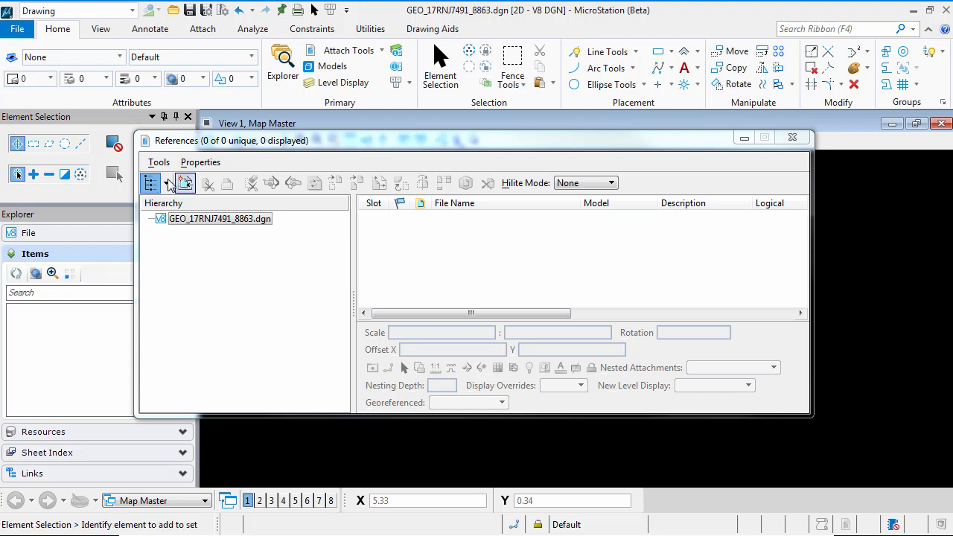
key("ctrl")
key("ctrl")
key("ctrl")
key("ctrl")
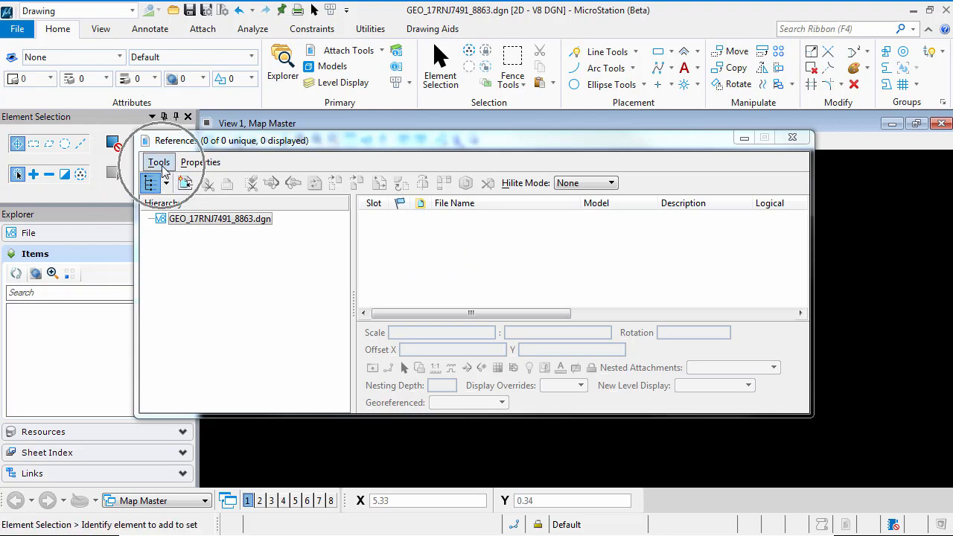
key("ctrl")
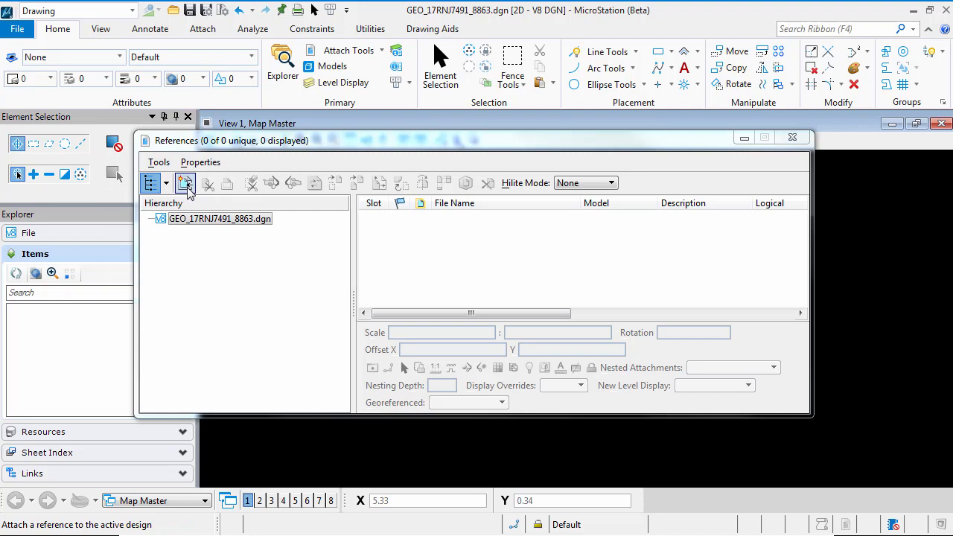
key("ctrl")
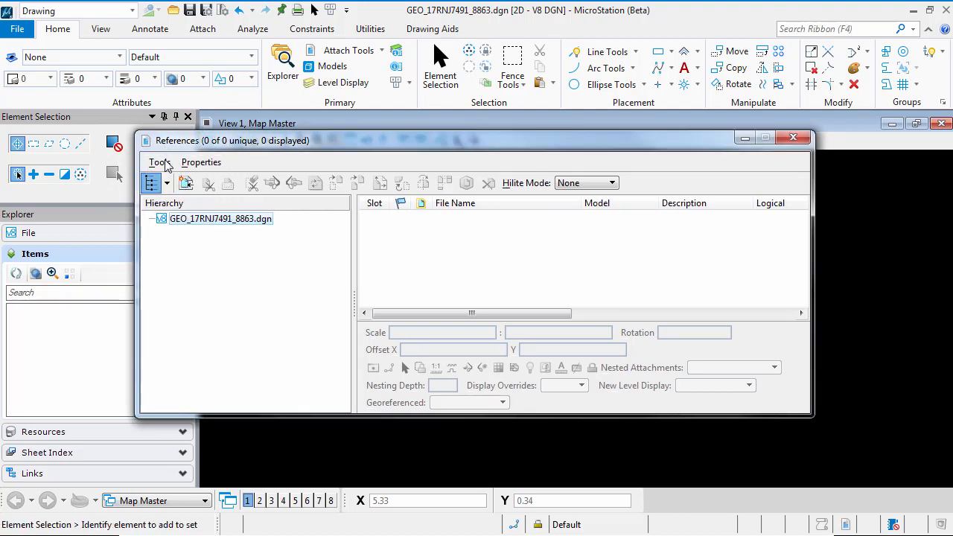
Step: Start a reference attachment and choose GEO_BrowardCounty.dgn from the QuickStart for Mapping\DGN folder
left_click(159, 162)
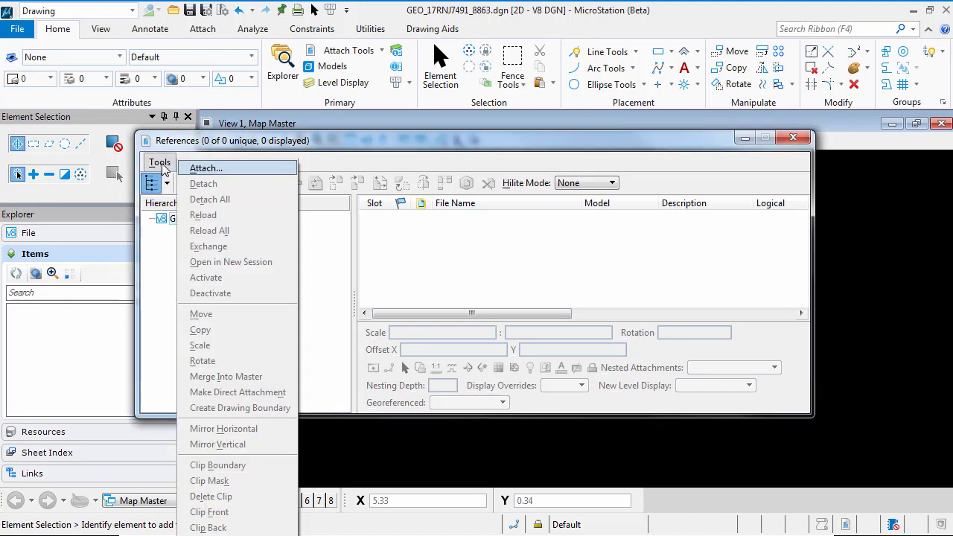
left_click(255, 175)
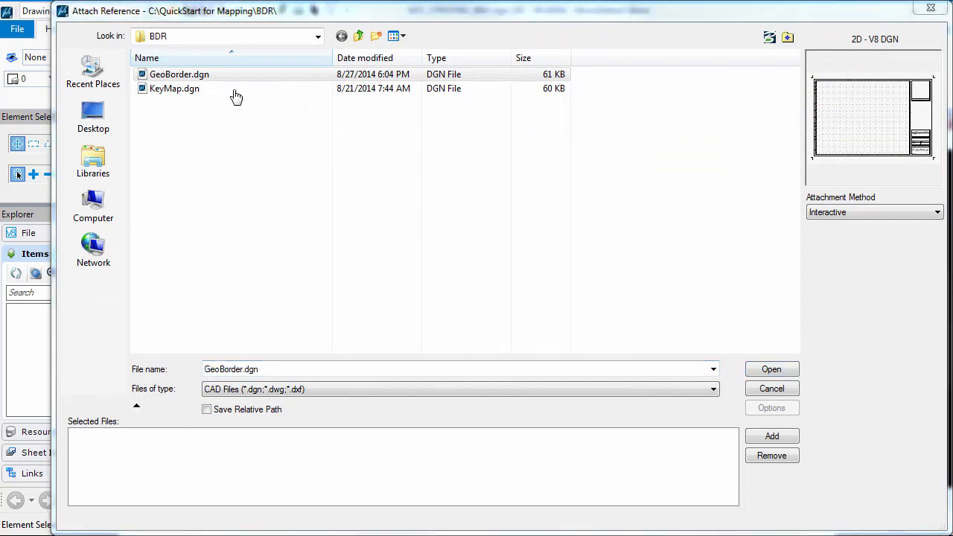
left_click(359, 38)
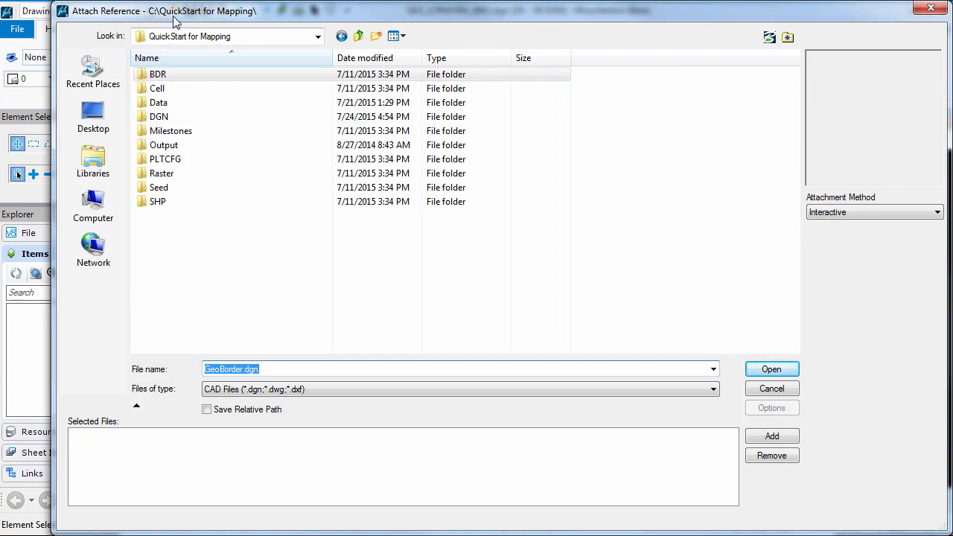
left_click(179, 119)
double_click(179, 119)
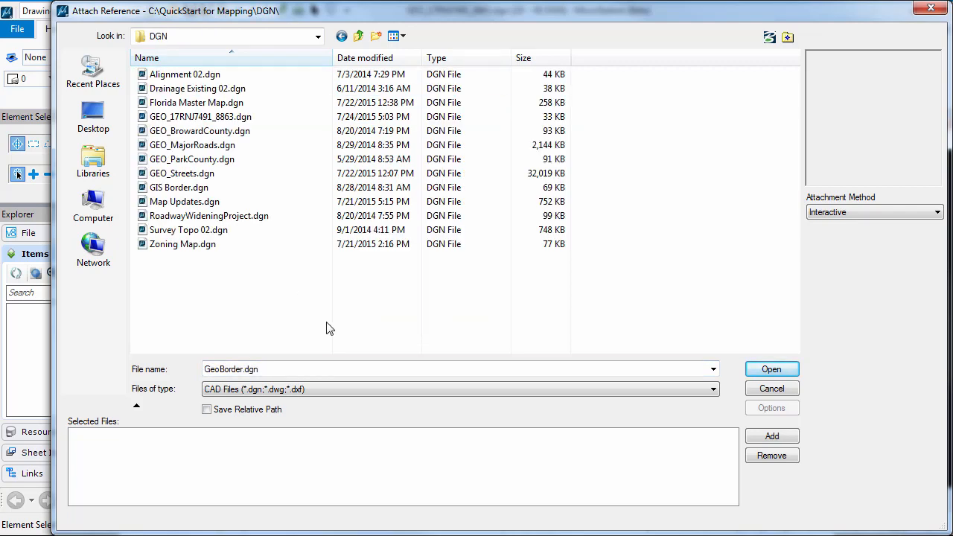
left_click(213, 132)
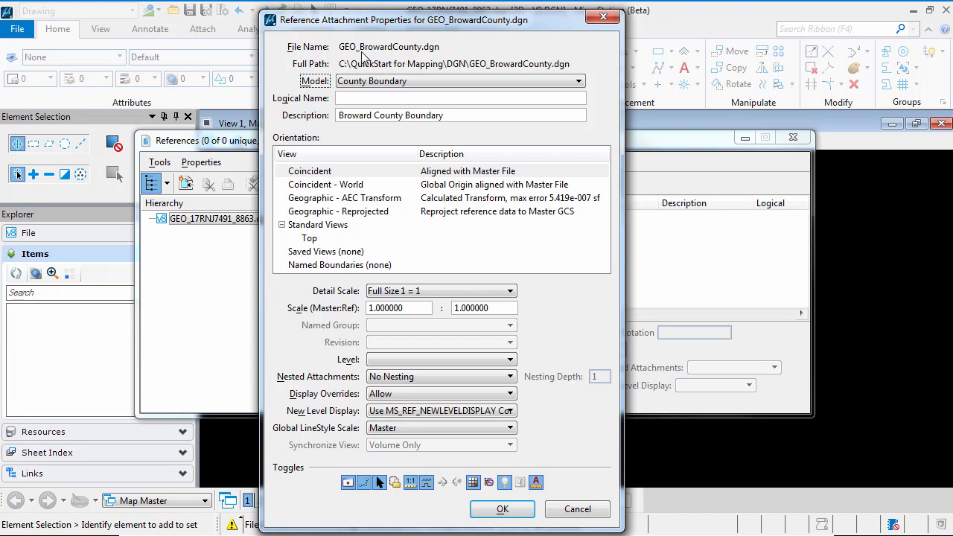
Step: Attach the County Grid model with the Geographic - Reprojected orientation
left_click(323, 82)
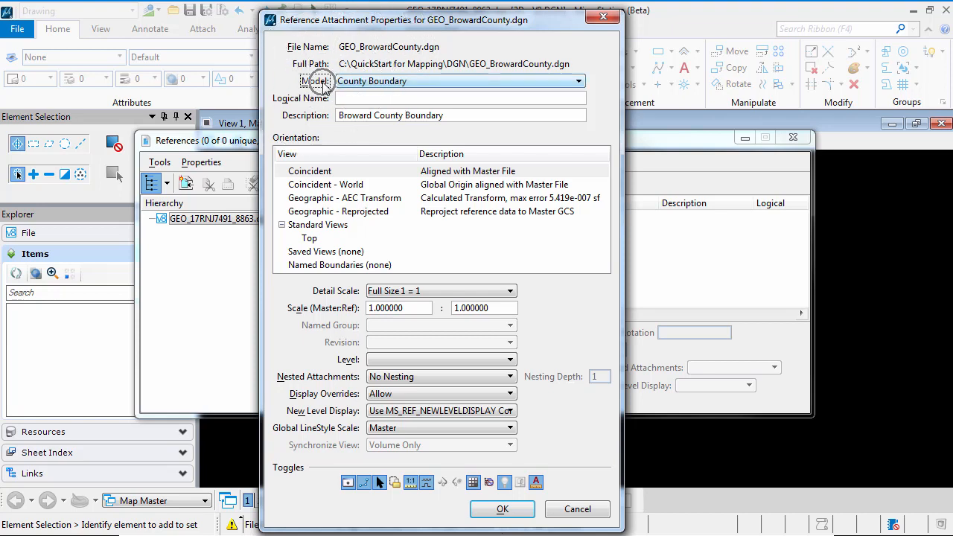
left_click(474, 83)
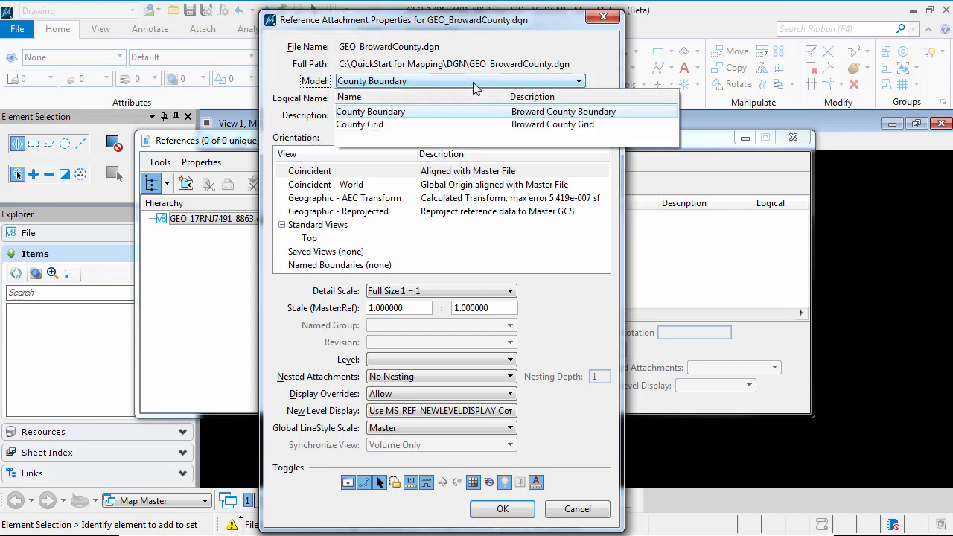
left_click(399, 126)
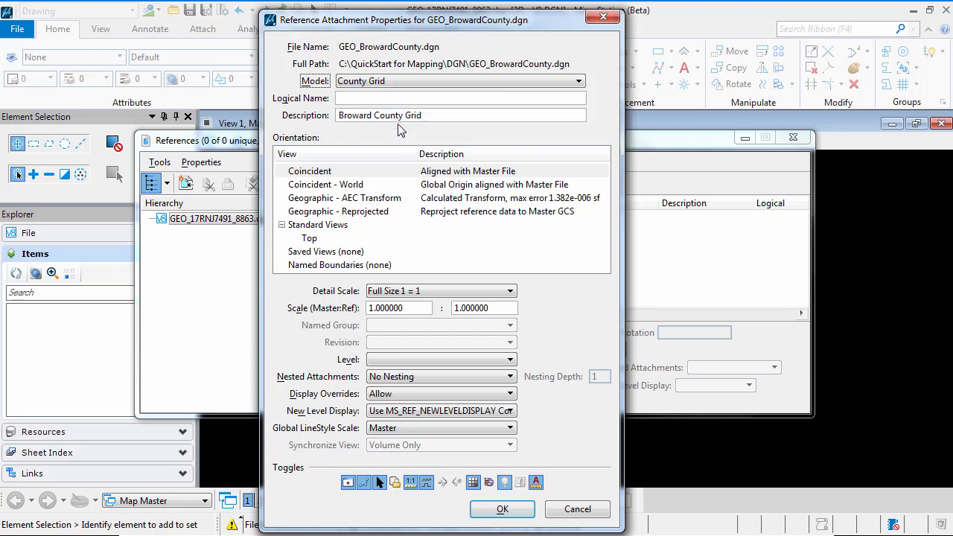
left_click(368, 213)
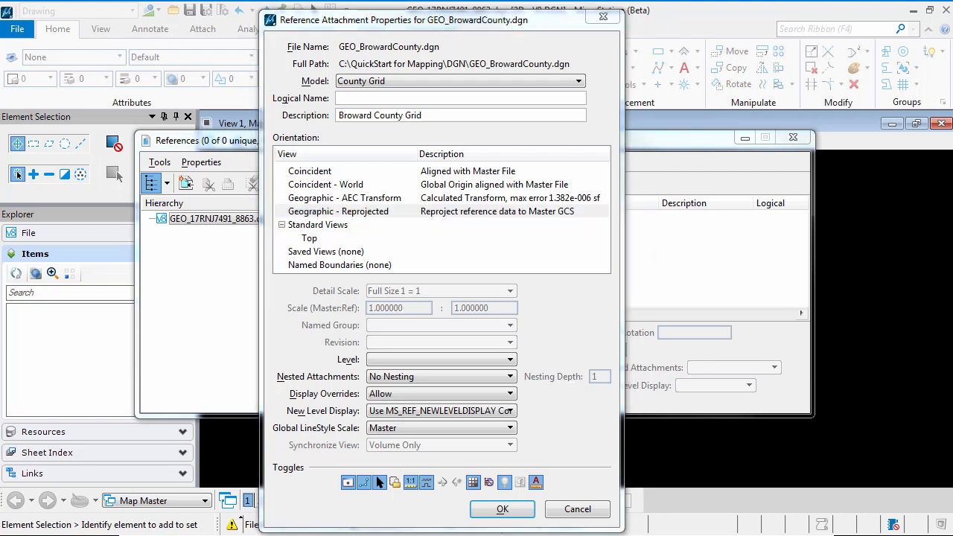
left_click(573, 314)
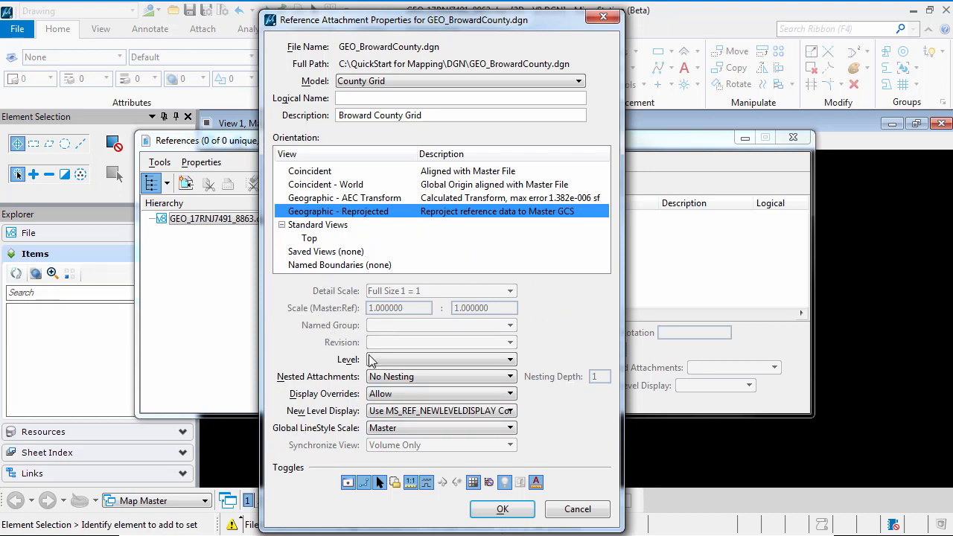
left_click(412, 484)
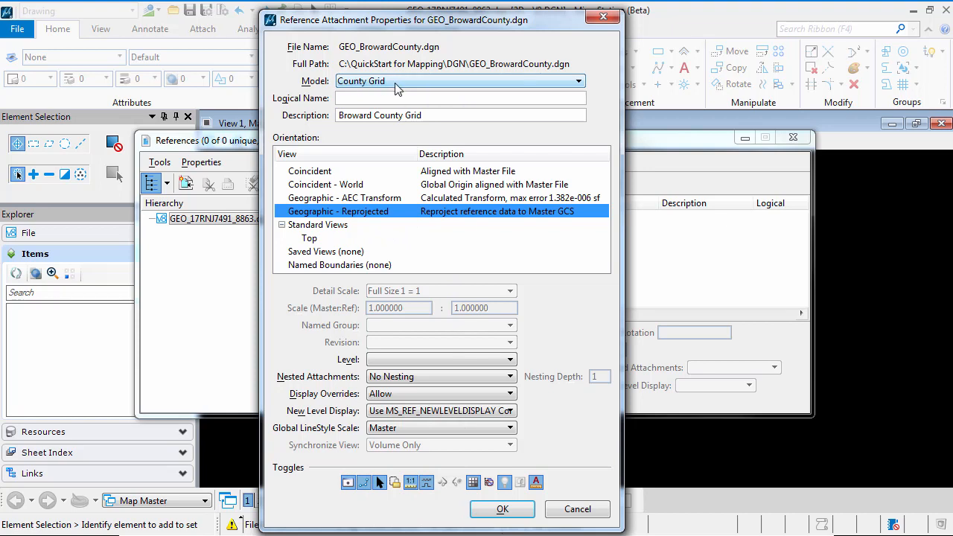
left_click(503, 510)
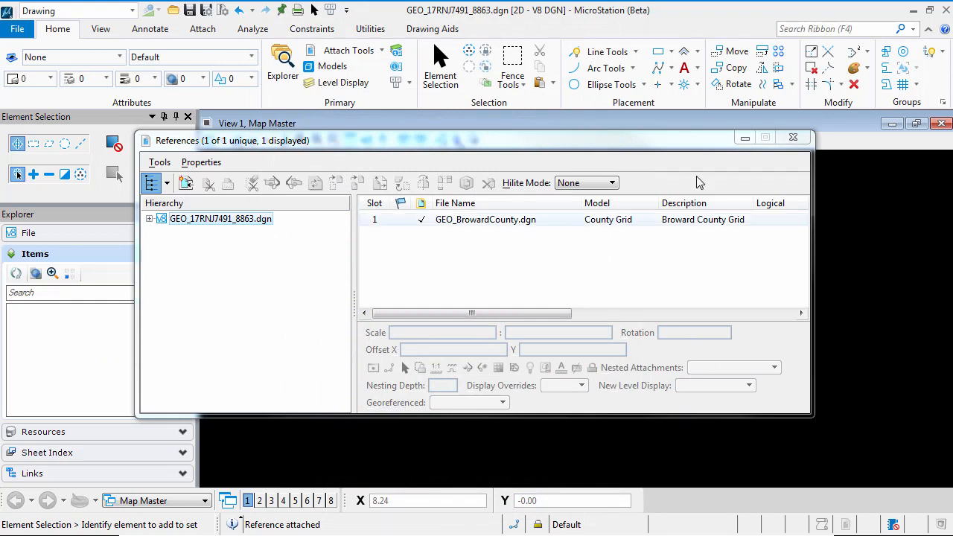
Step: Fit View 1 to the attached county grid and close the References dialog
left_click_drag(434, 143, 474, 220)
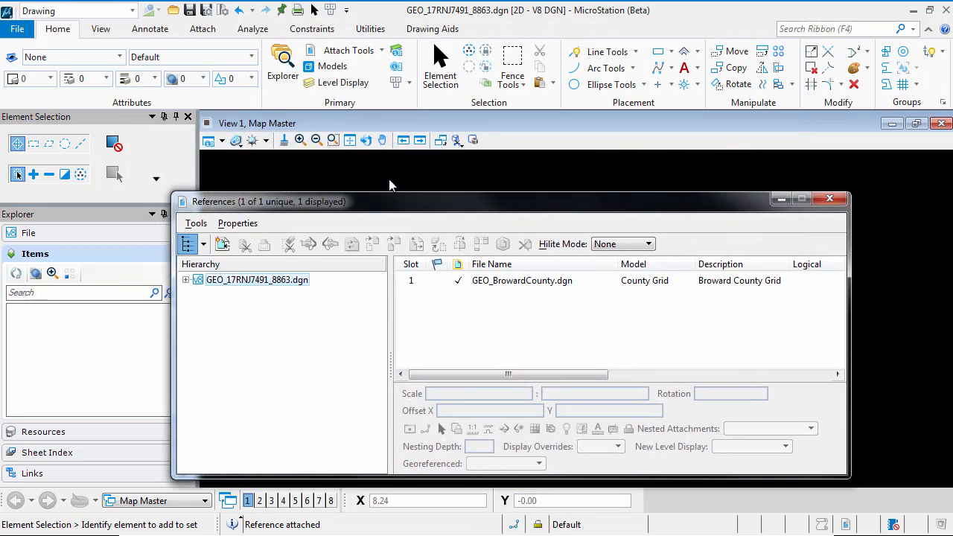
left_click(350, 141)
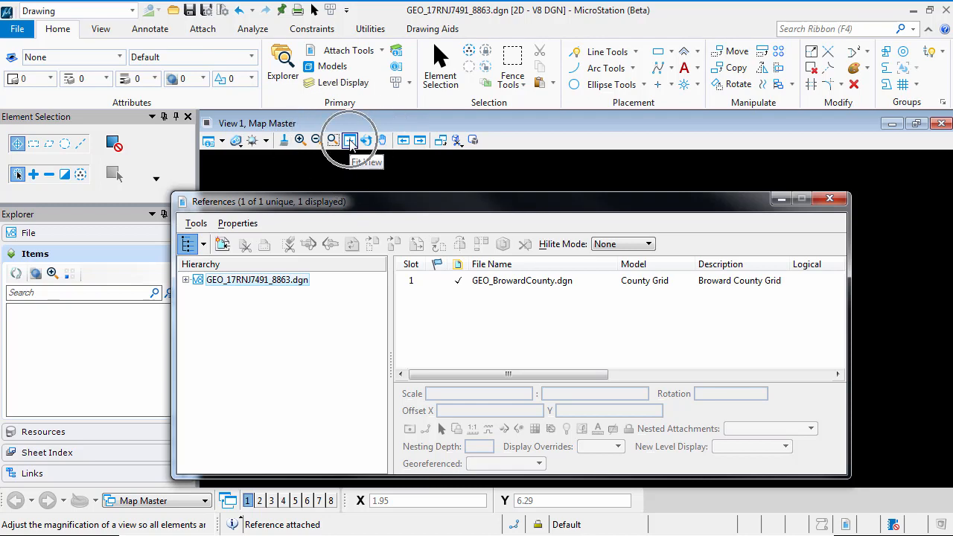
left_click(350, 141)
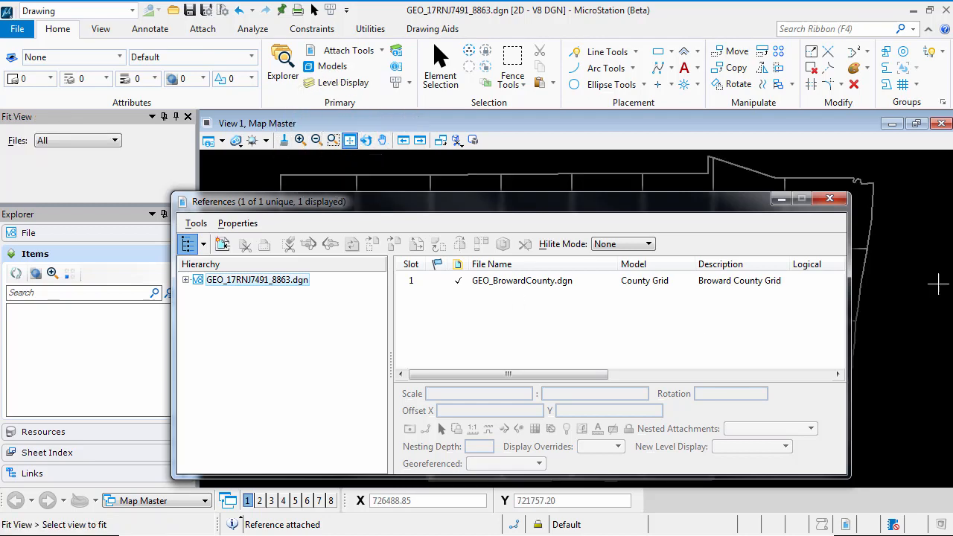
left_click(831, 199)
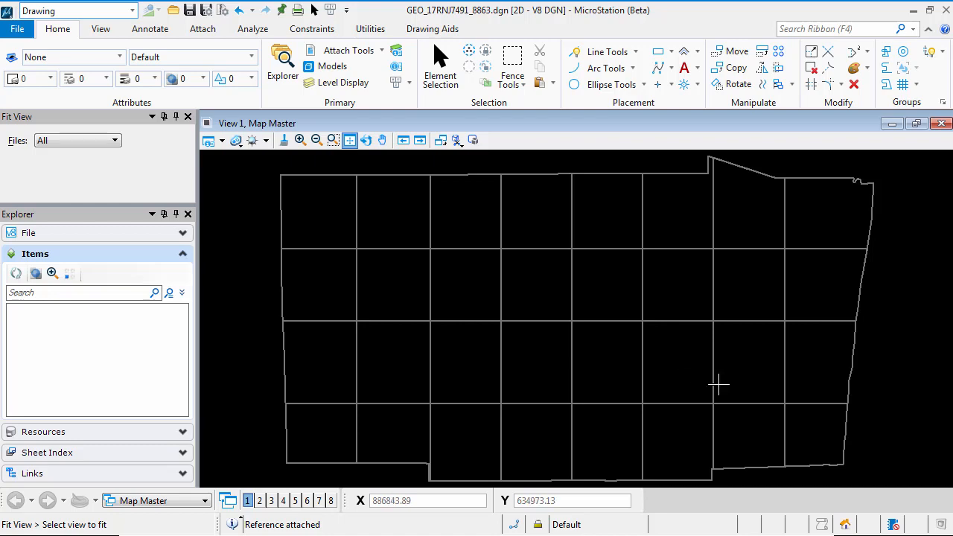
left_click(366, 140)
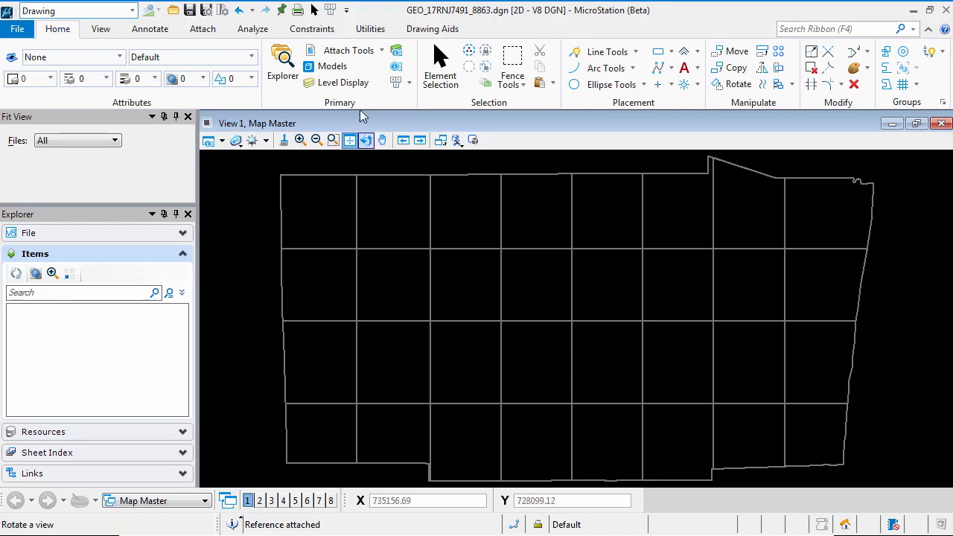
Step: Attach the County Boundary model of GEO_BrowardCounty.dgn with the Geographic - Reprojected orientation, then close the References dialog
left_click(318, 53)
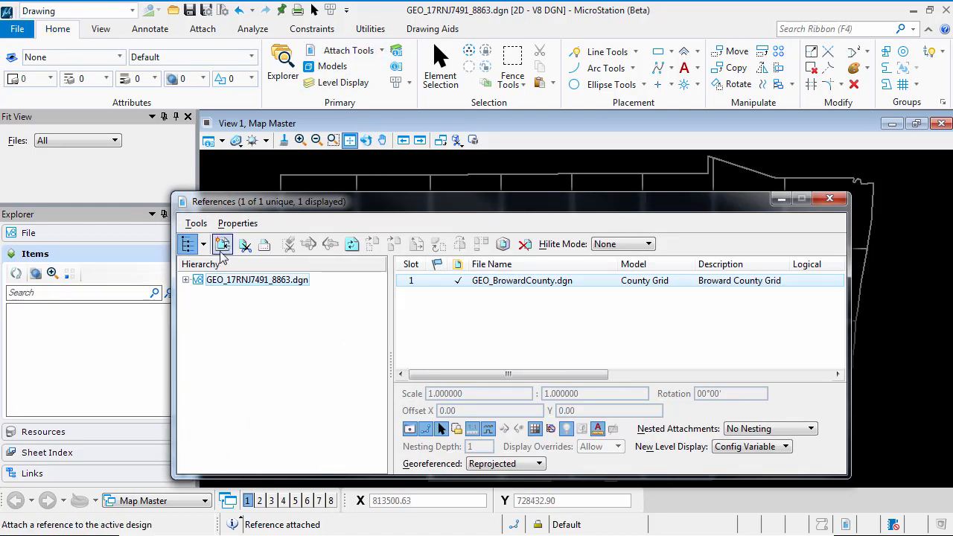
left_click(222, 245)
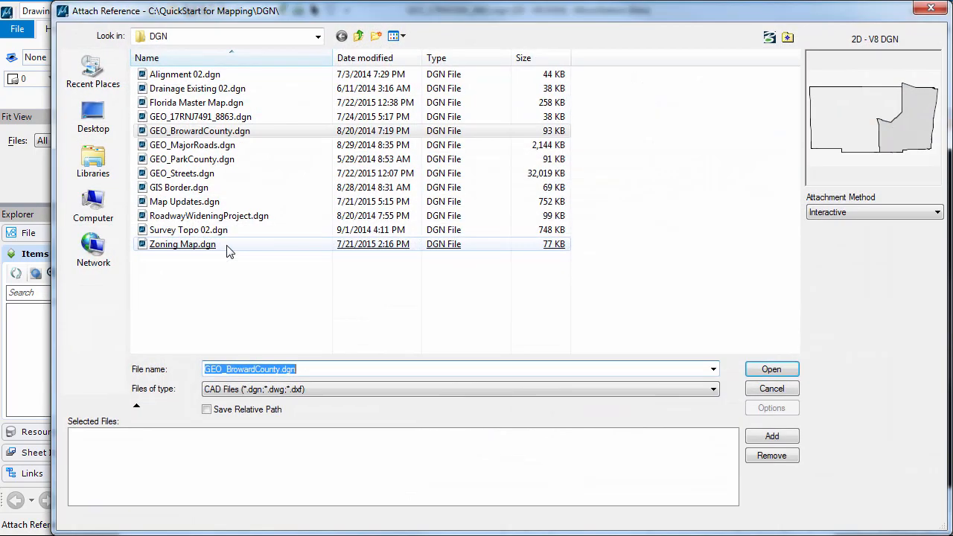
double_click(223, 133)
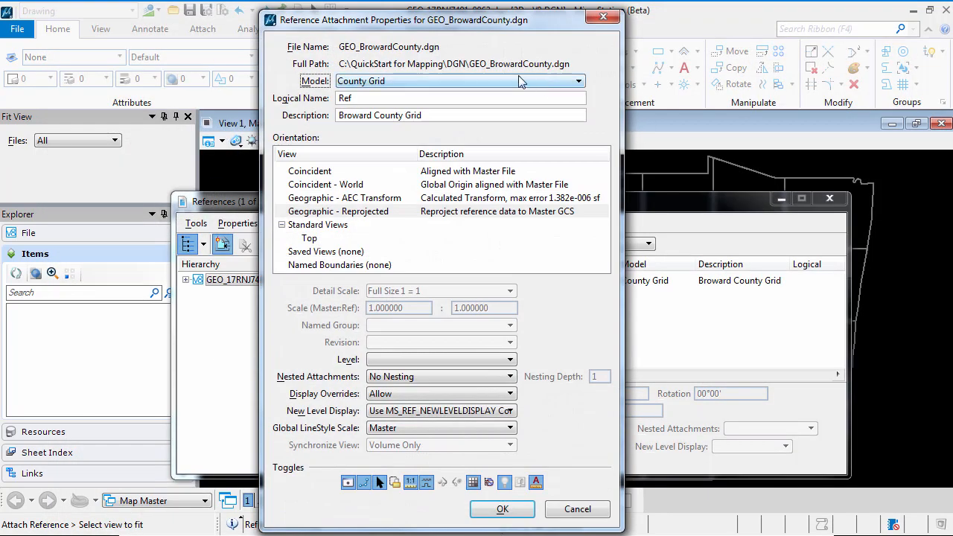
left_click(489, 79)
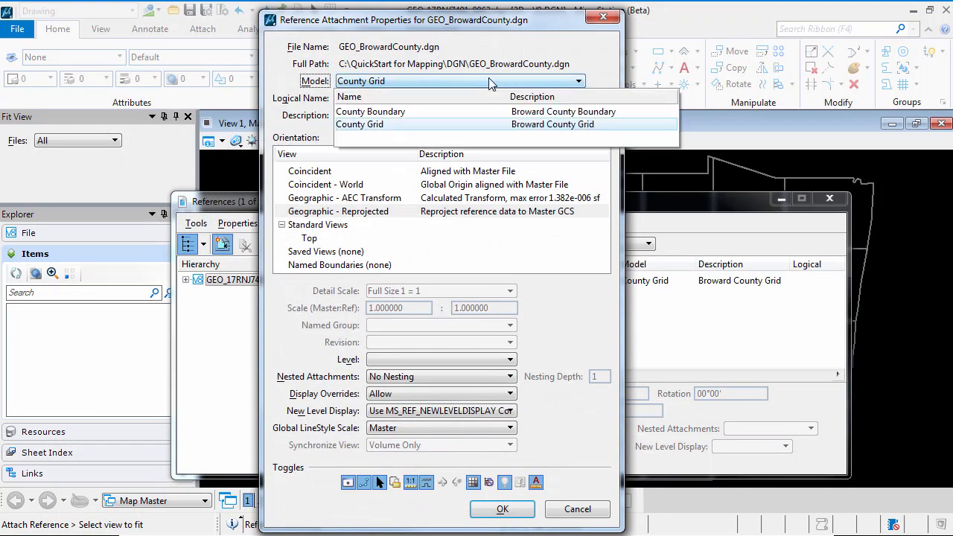
left_click(395, 113)
left_click(395, 216)
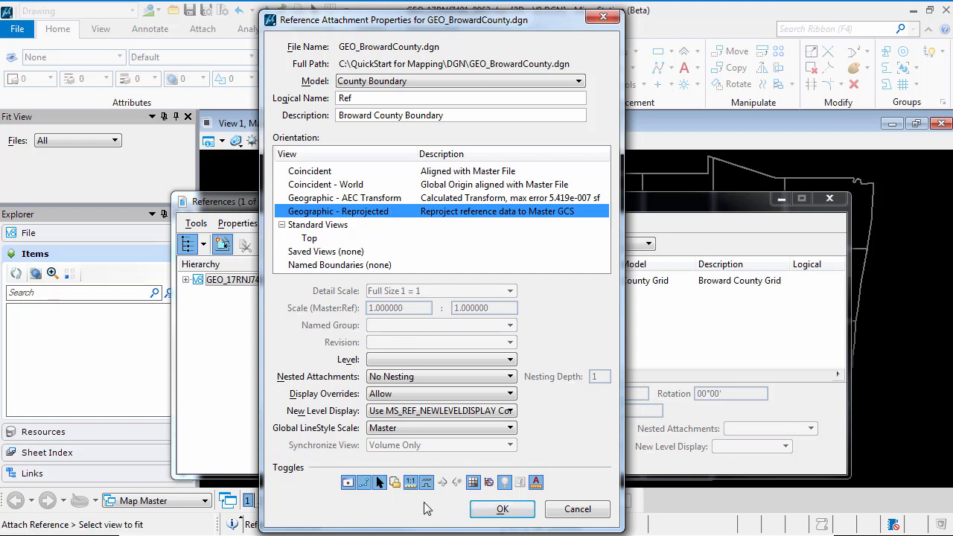
left_click(503, 510)
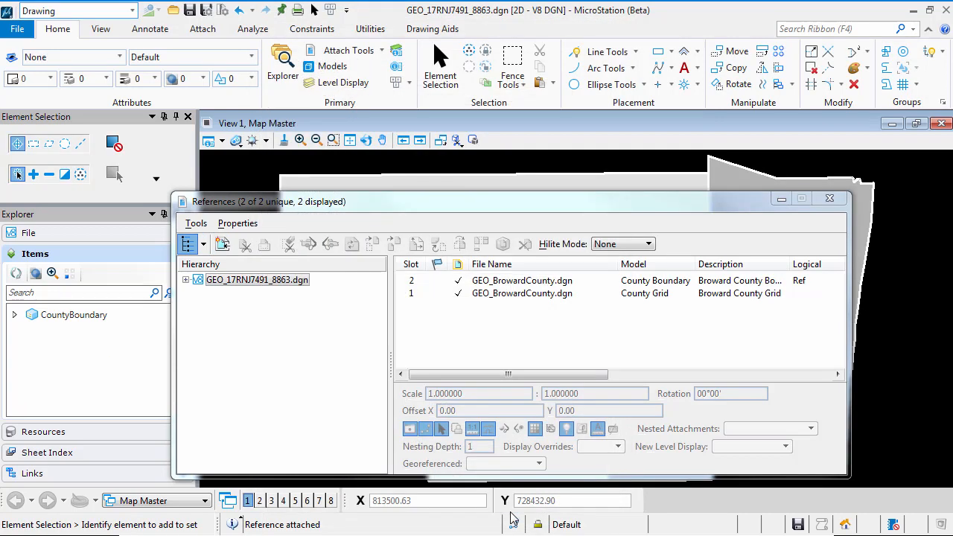
left_click(831, 203)
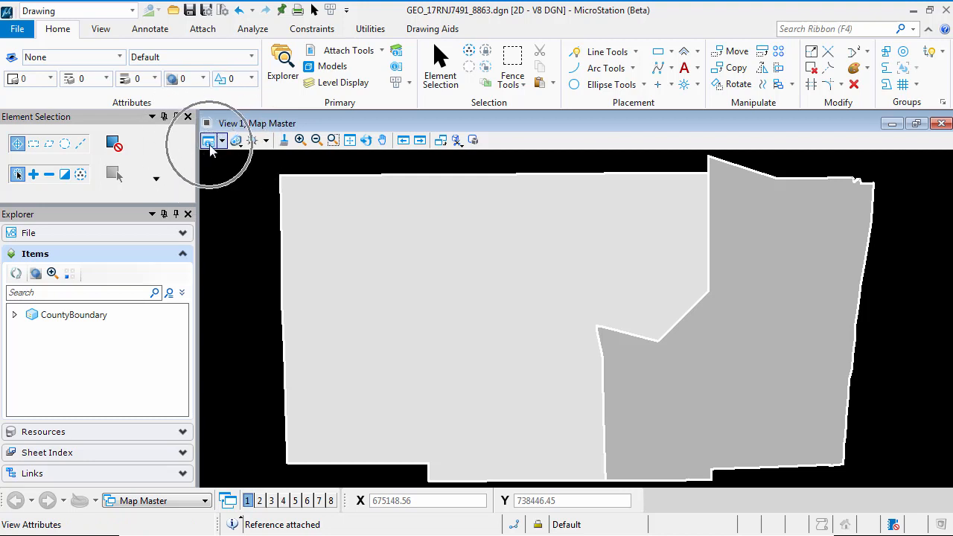
Step: Turn on Transparency in the view attributes of View 1, then close the View Attributes dialog
left_click(101, 33)
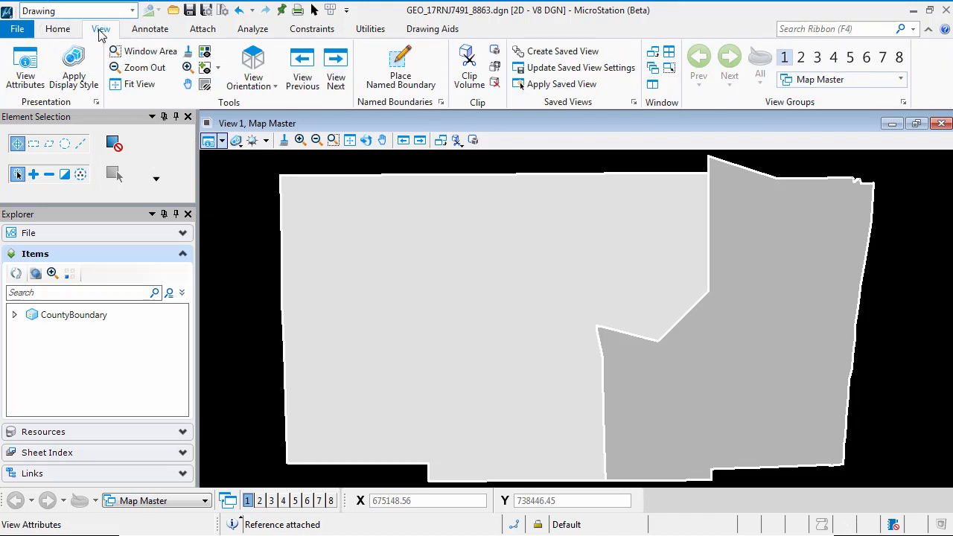
left_click(27, 73)
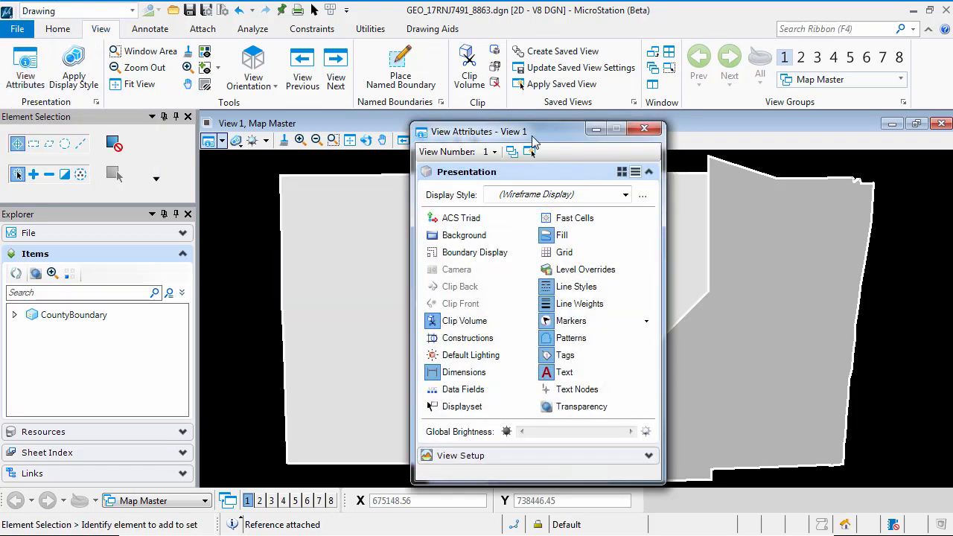
left_click_drag(513, 128, 392, 64)
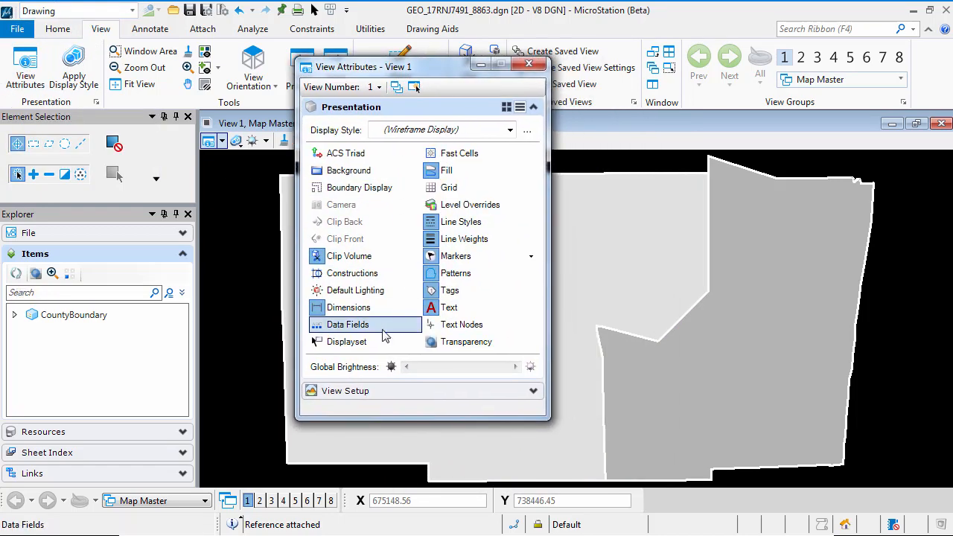
left_click(459, 346)
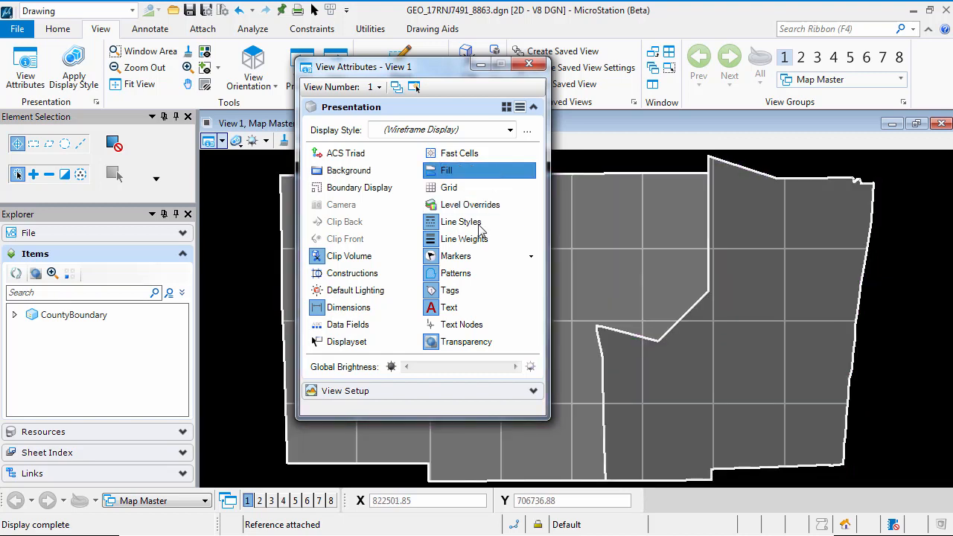
left_click(453, 343)
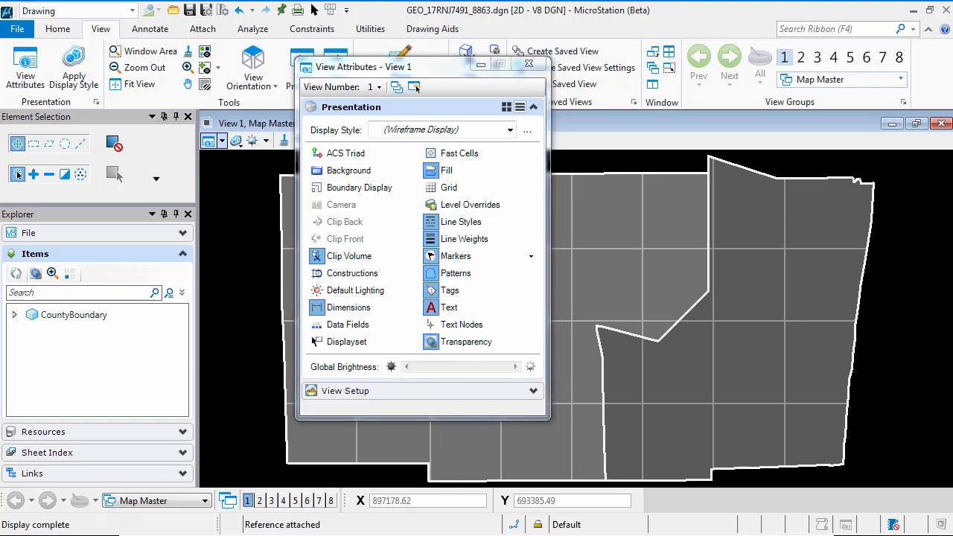
left_click(528, 64)
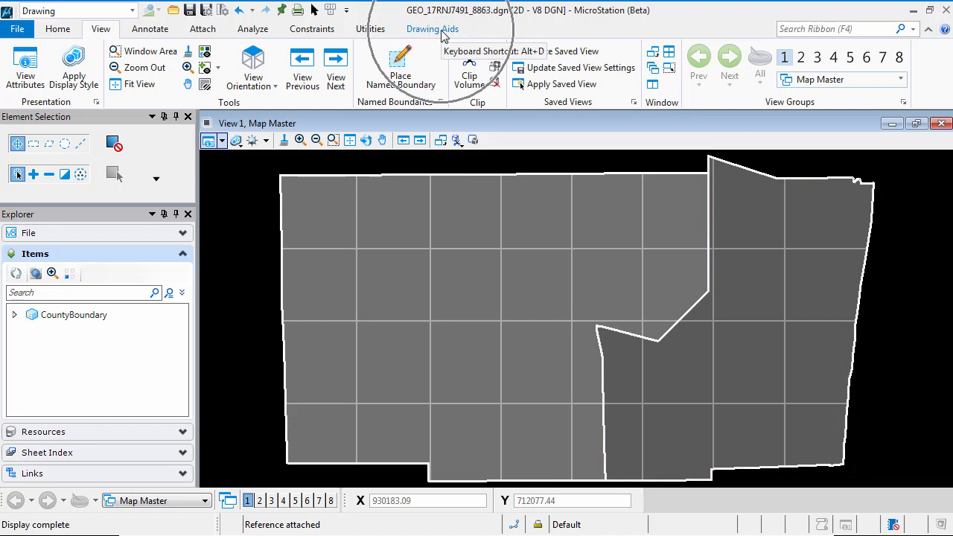
Step: Set the annotation scale of the drawing to 1"=500'
left_click(370, 30)
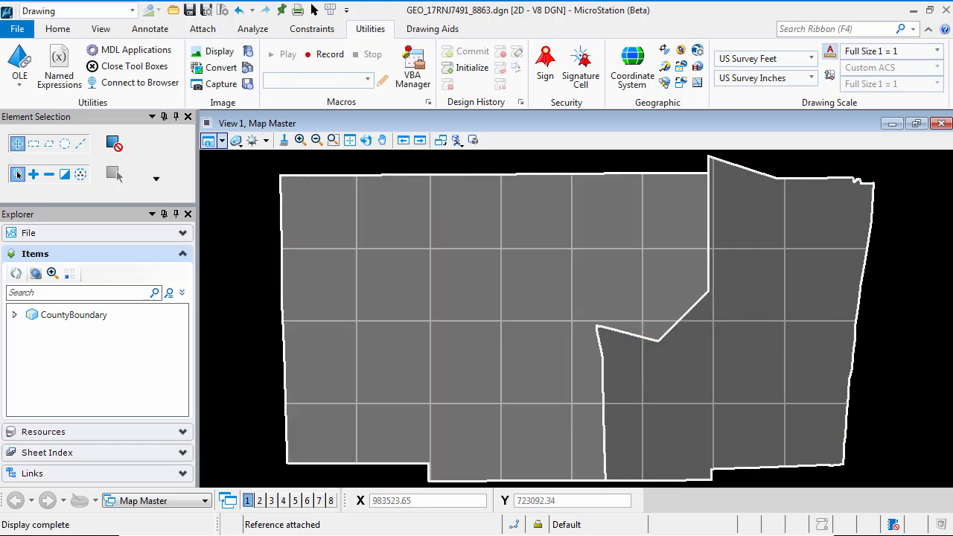
left_click(939, 54)
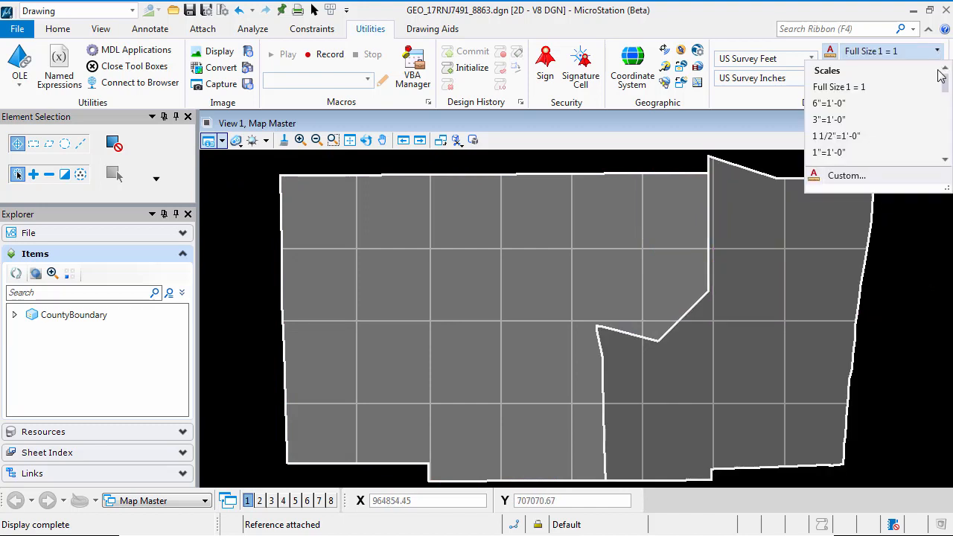
left_click_drag(950, 89, 950, 101)
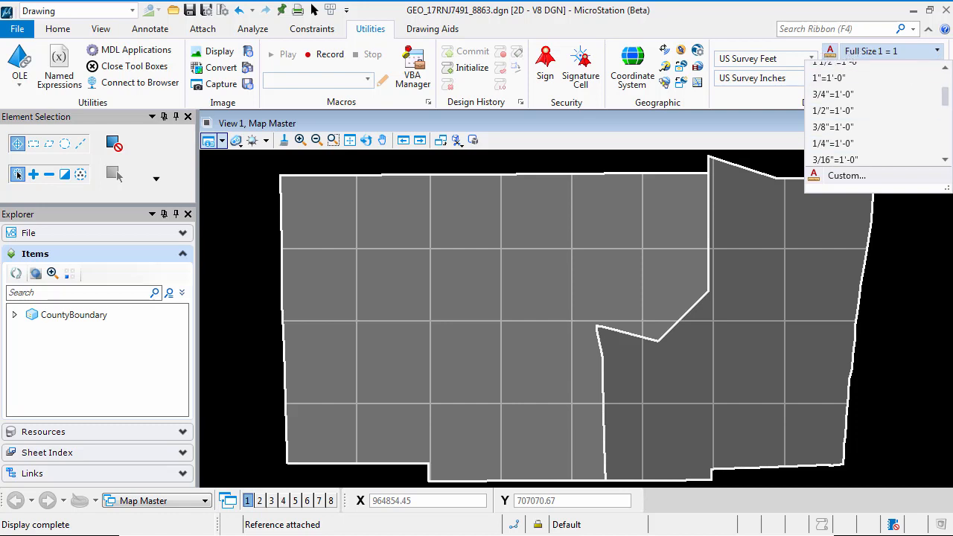
left_click_drag(947, 98, 947, 149)
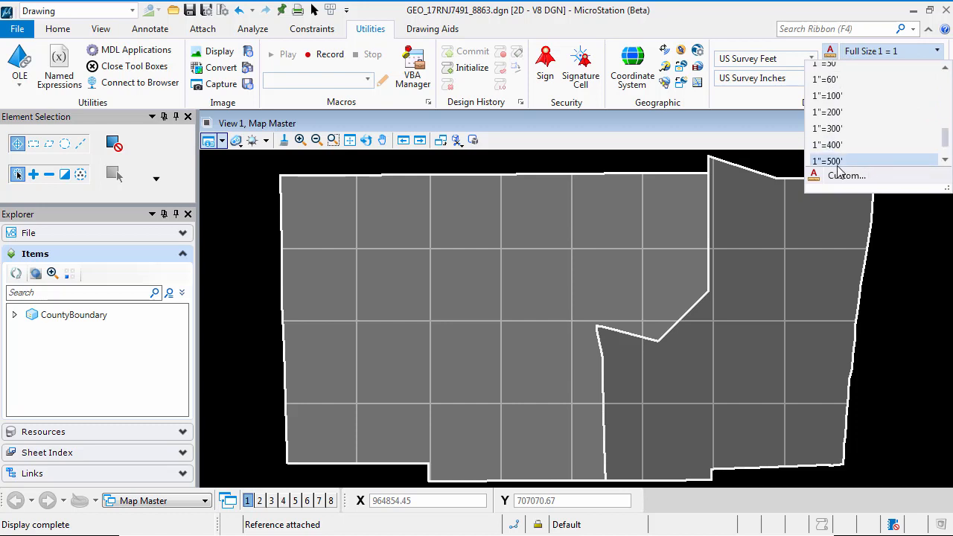
left_click(835, 161)
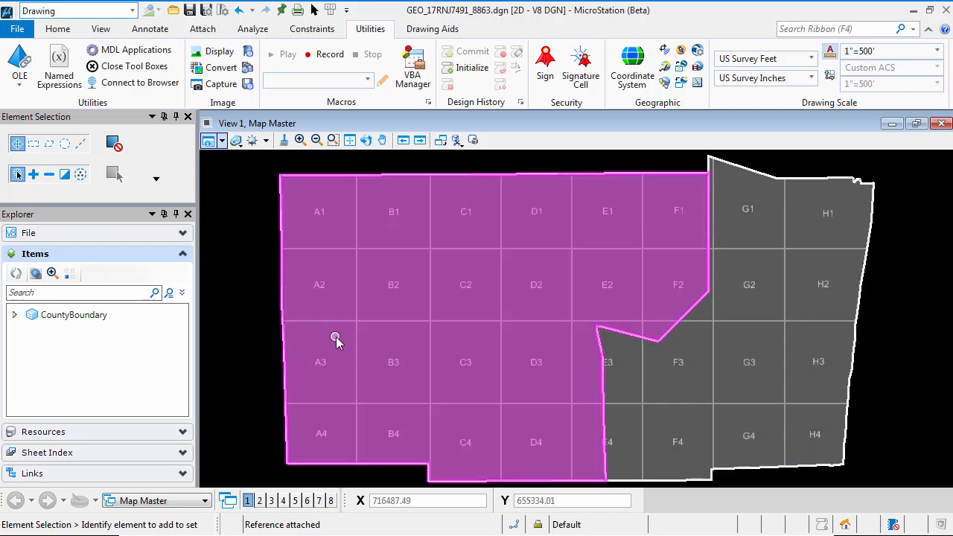
Step: Start a reference attachment and choose GEO_Streets.dgn, GEO_MajorRoads.dgn and GEO_ParkCounty.dgn together from the DGN folder
left_click(63, 34)
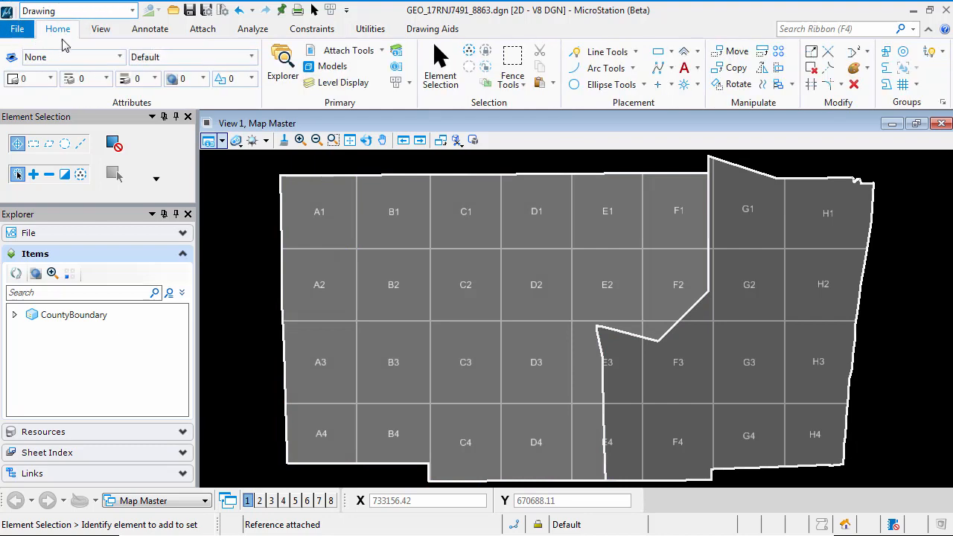
left_click(337, 52)
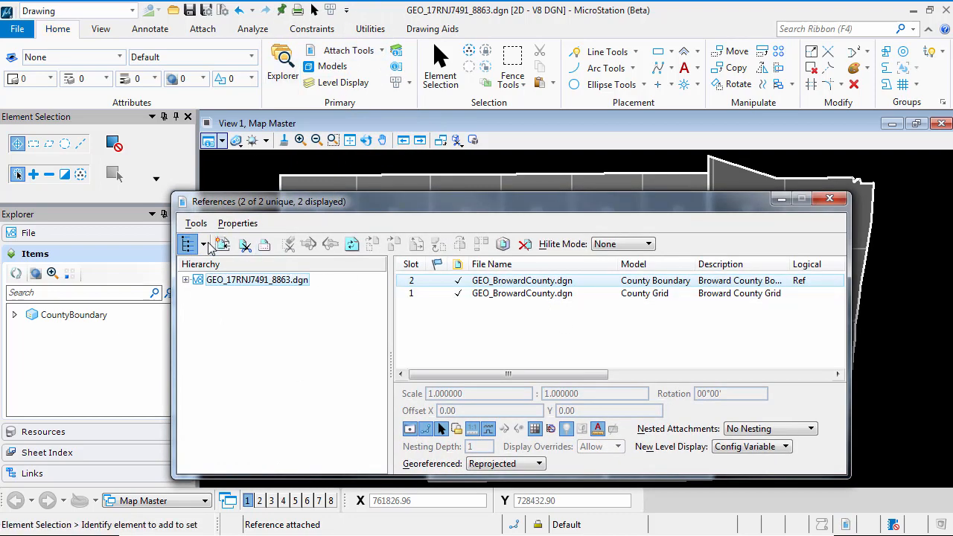
left_click(223, 245)
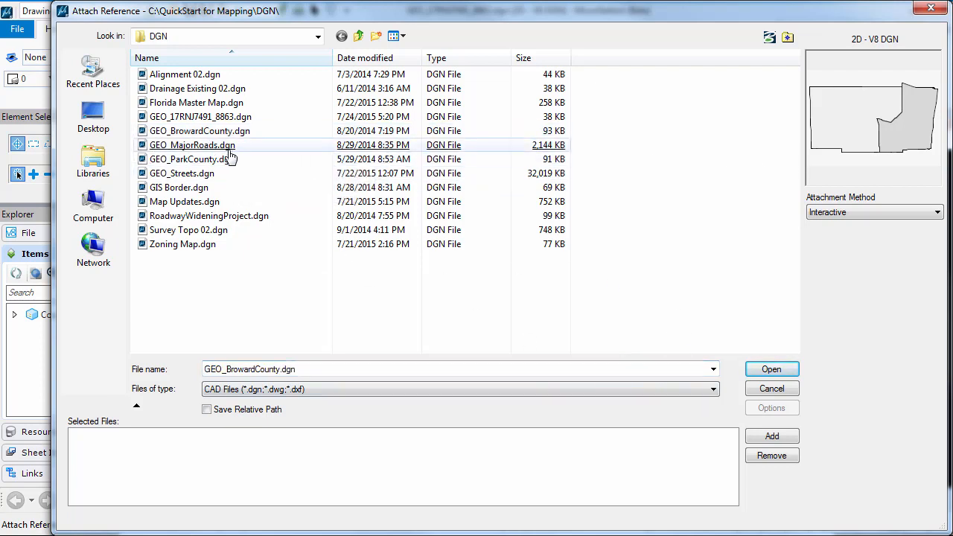
left_click(227, 146)
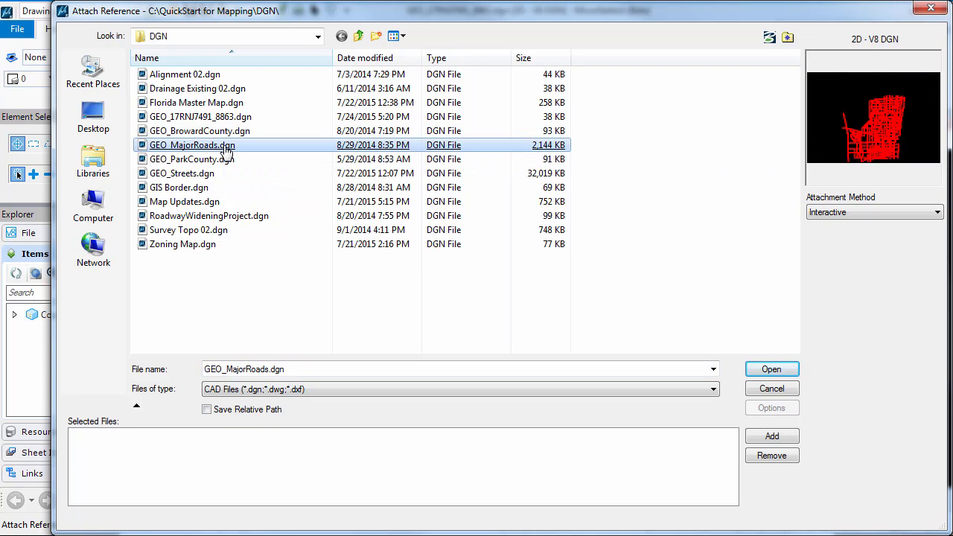
left_click(200, 177, "shift")
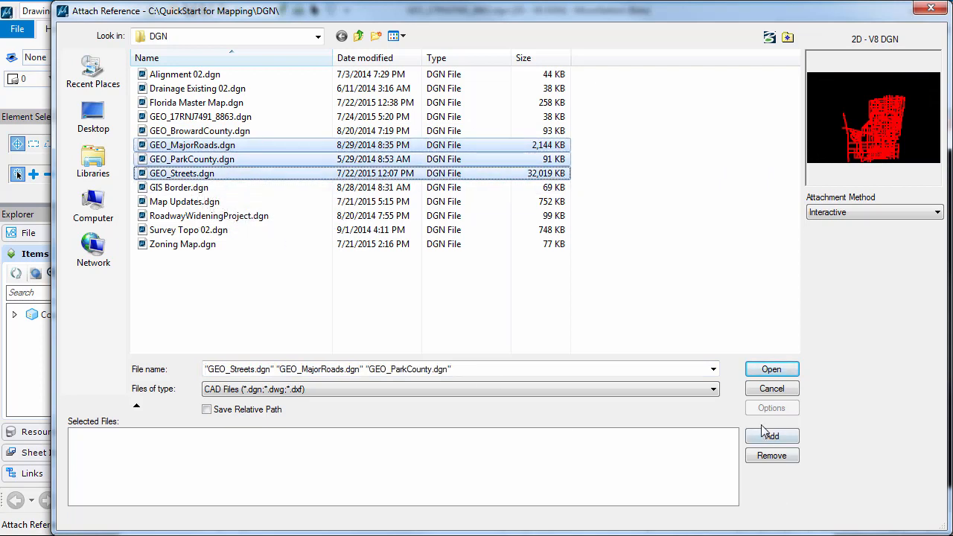
key("ctrl")
key("ctrl")
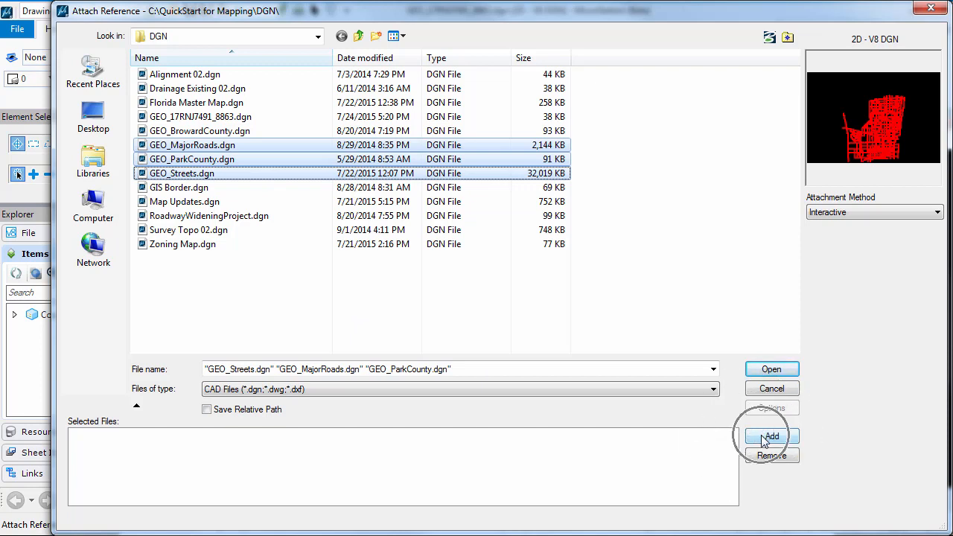
key("ctrl")
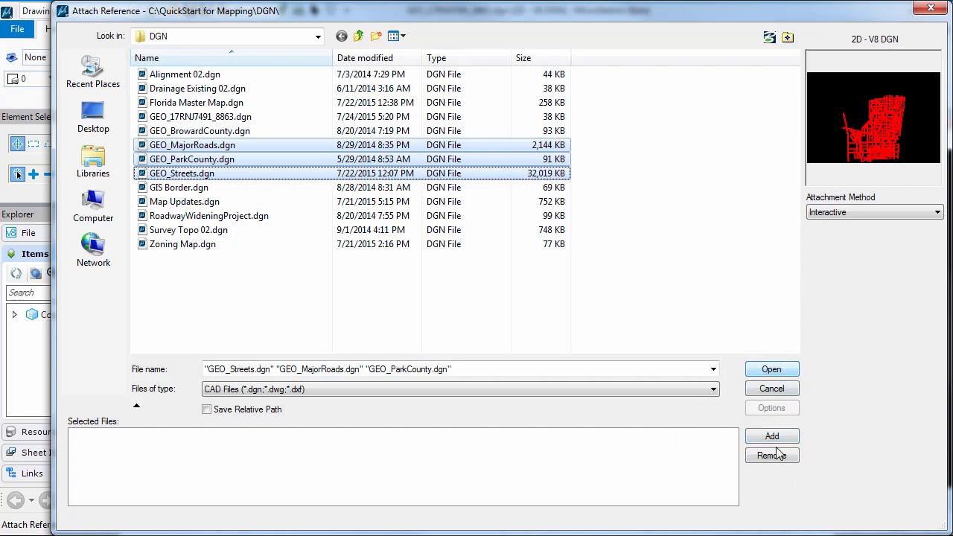
key("ctrl")
key("ctrl")
left_click(772, 437)
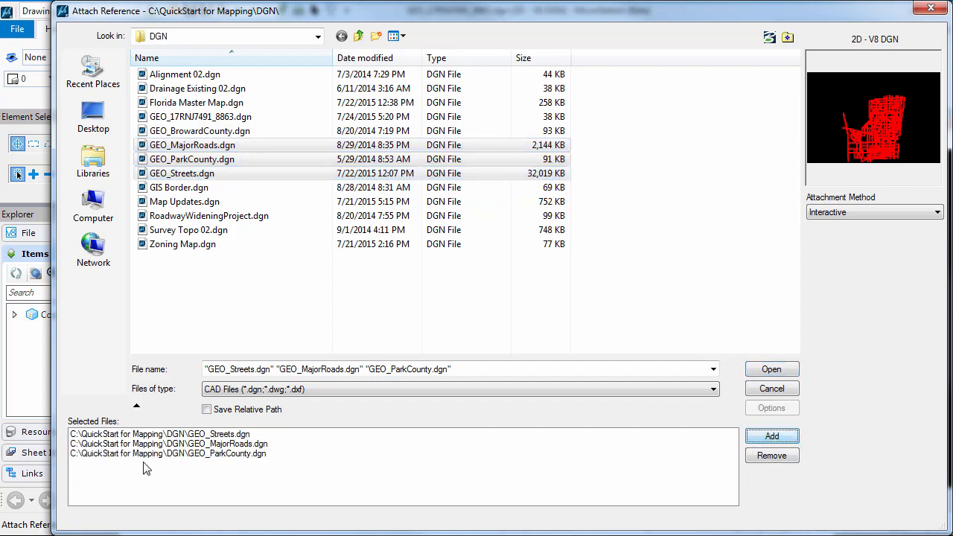
left_click(771, 370)
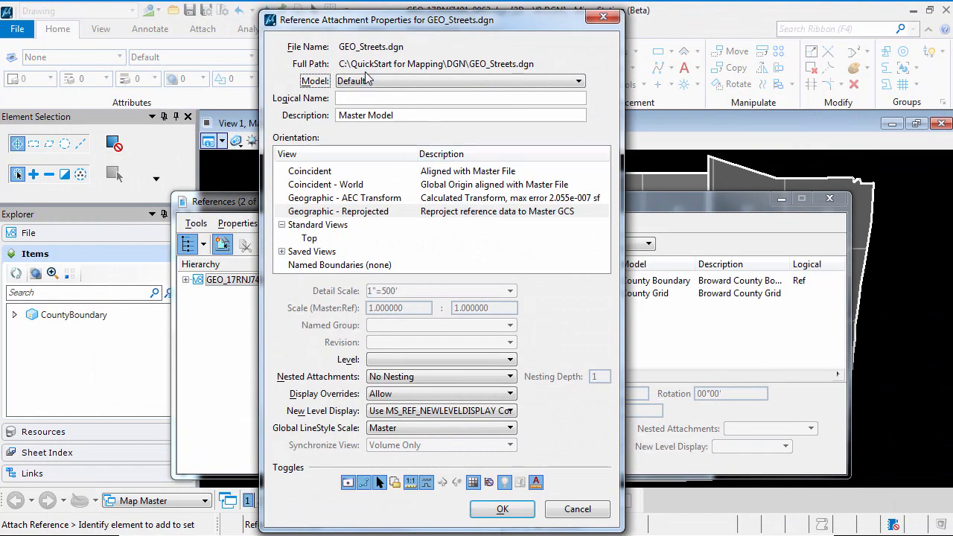
Step: Attach the Default model of GEO_Streets.dgn with the Geographic - Reprojected orientation
left_click(361, 212)
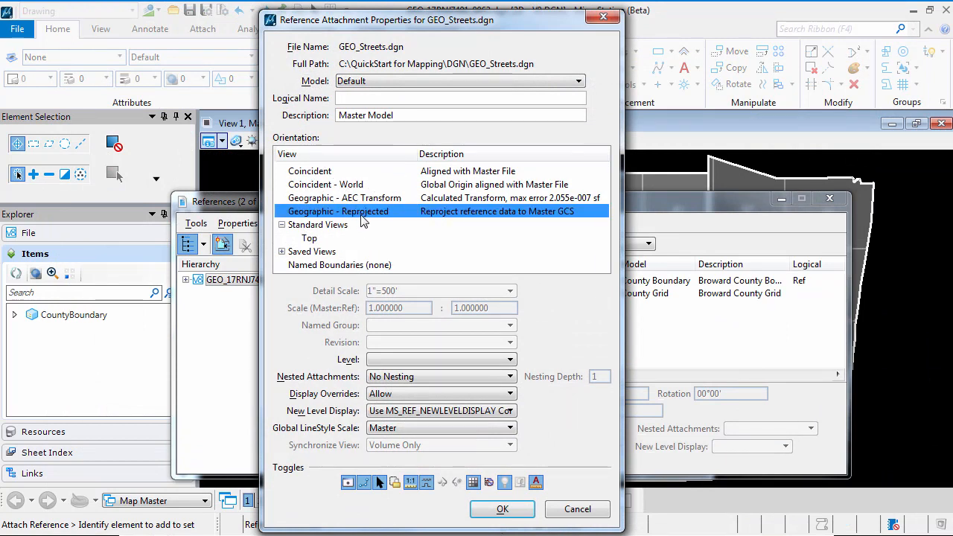
key("ctrl")
key("ctrl")
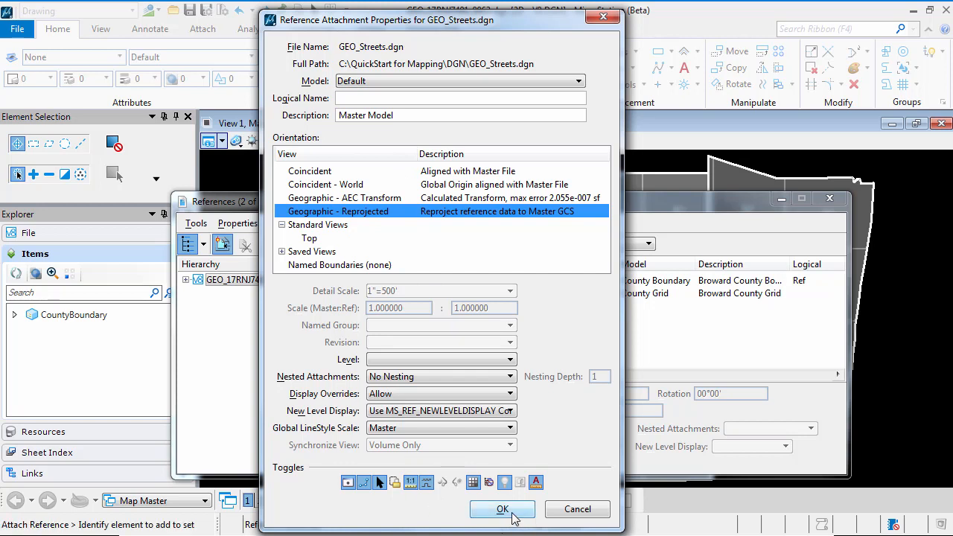
left_click(380, 82)
left_click(376, 111)
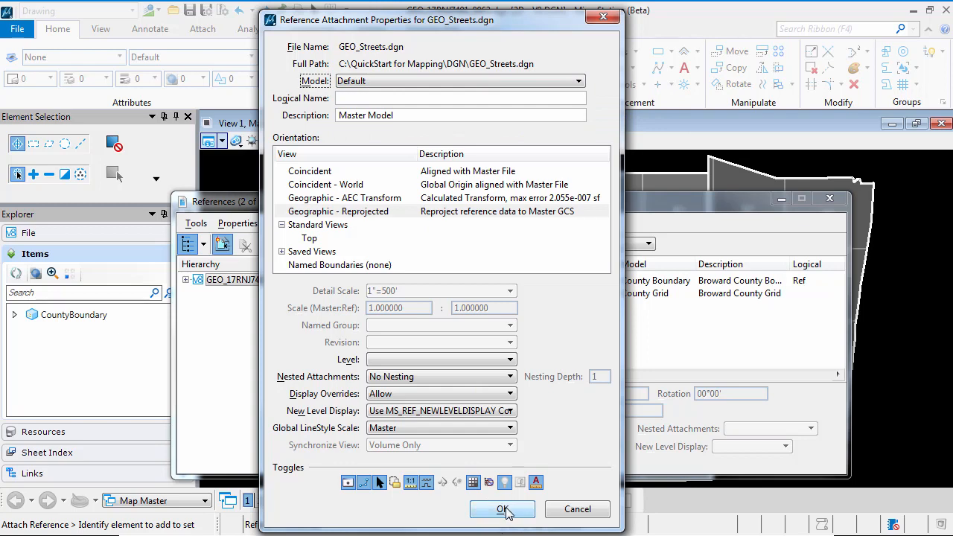
left_click(503, 510)
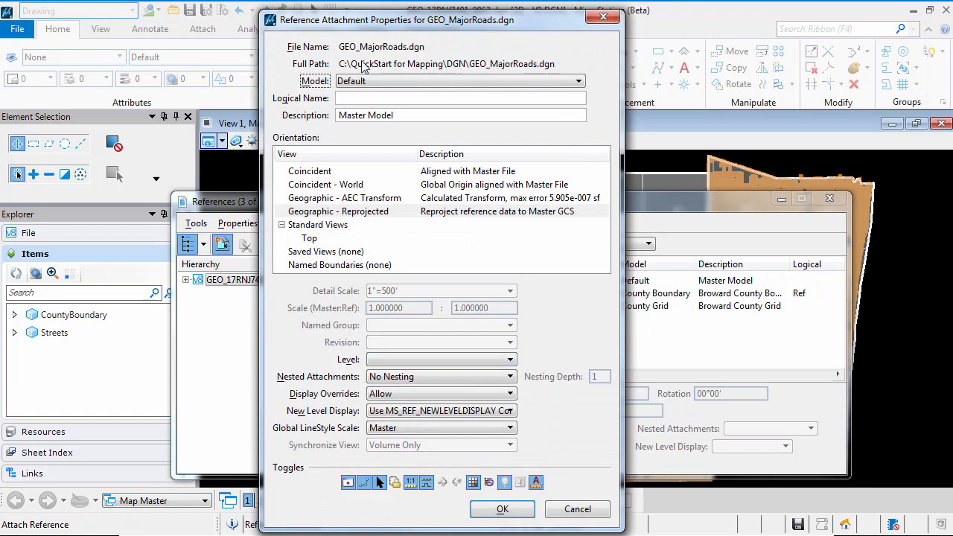
Step: Attach the Default models of GEO_MajorRoads.dgn and GEO_ParkCounty.dgn with the Geographic - Reprojected orientation, then dismiss the References dialog
left_click(370, 212)
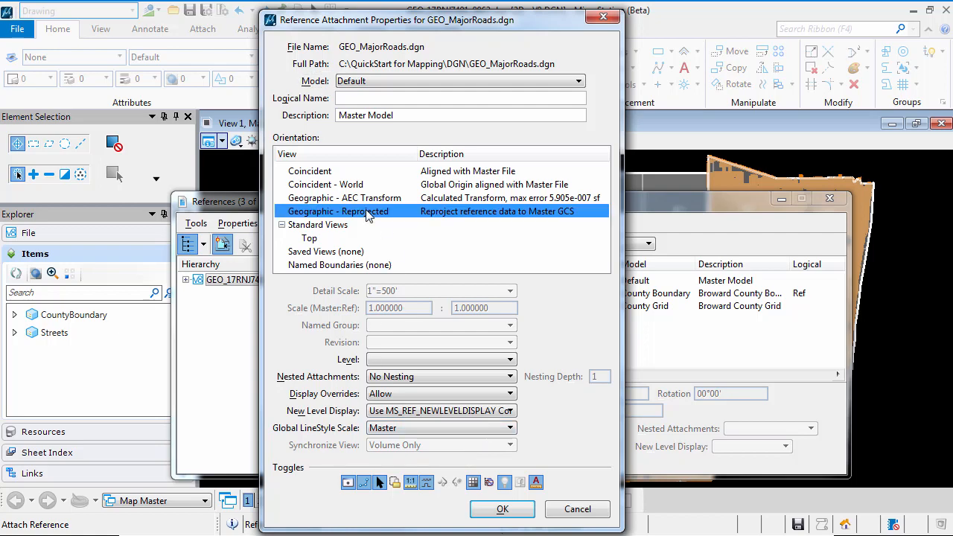
left_click(503, 509)
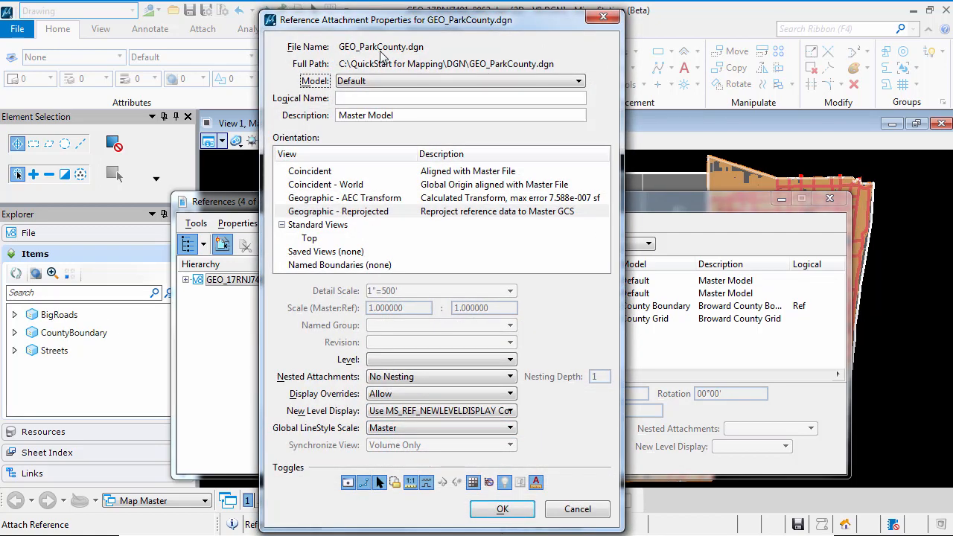
left_click(365, 212)
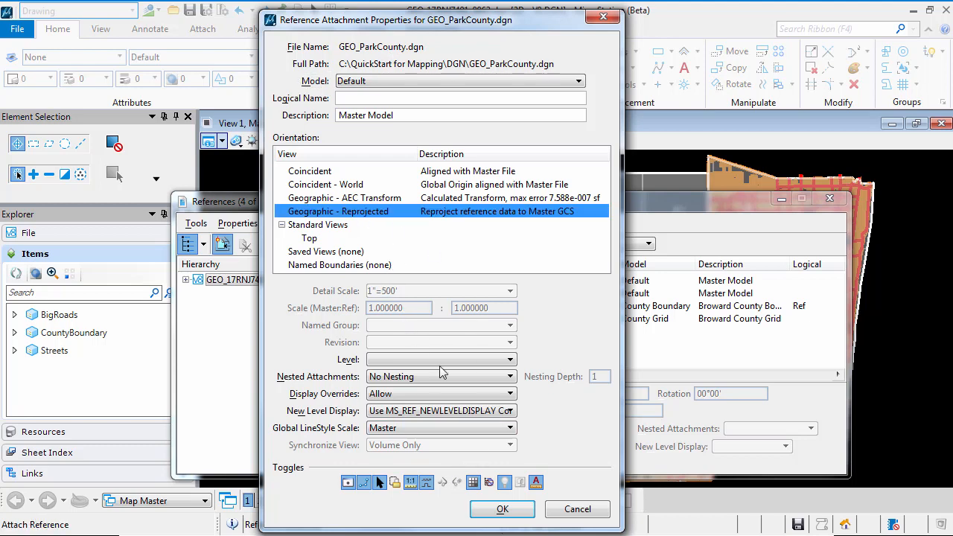
left_click(502, 509)
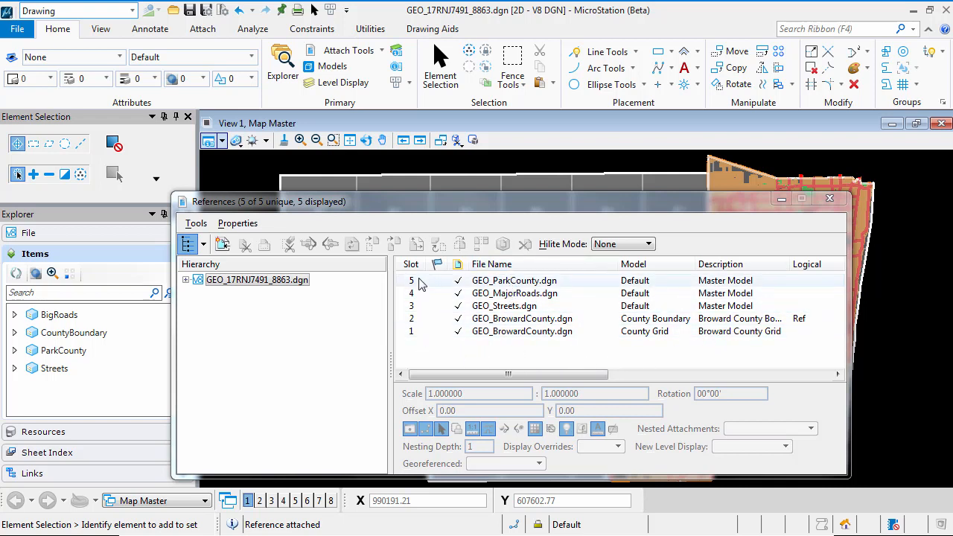
left_click(780, 201)
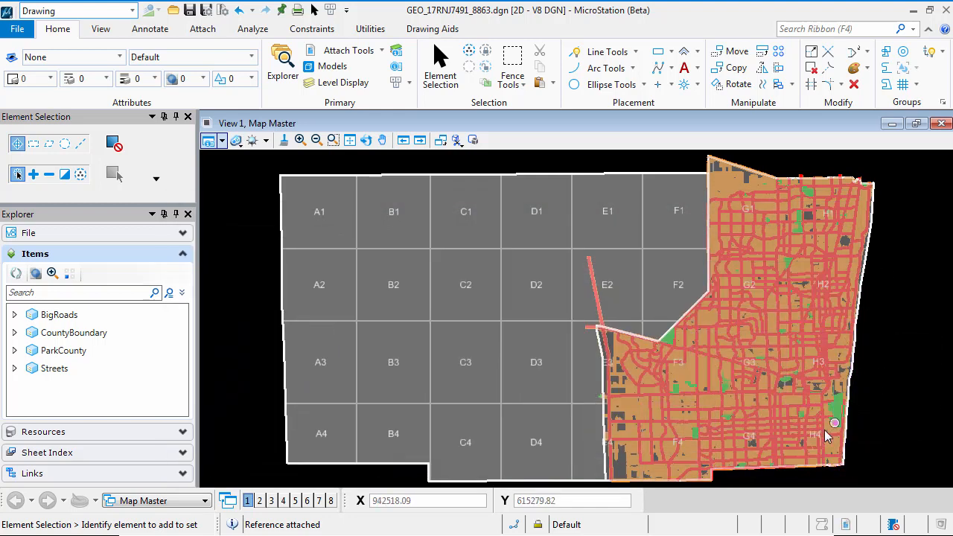
Step: Start another reference attachment and choose RoadwayWideningProject.dgn from the DGN folder
scroll(742, 364, "up", 2)
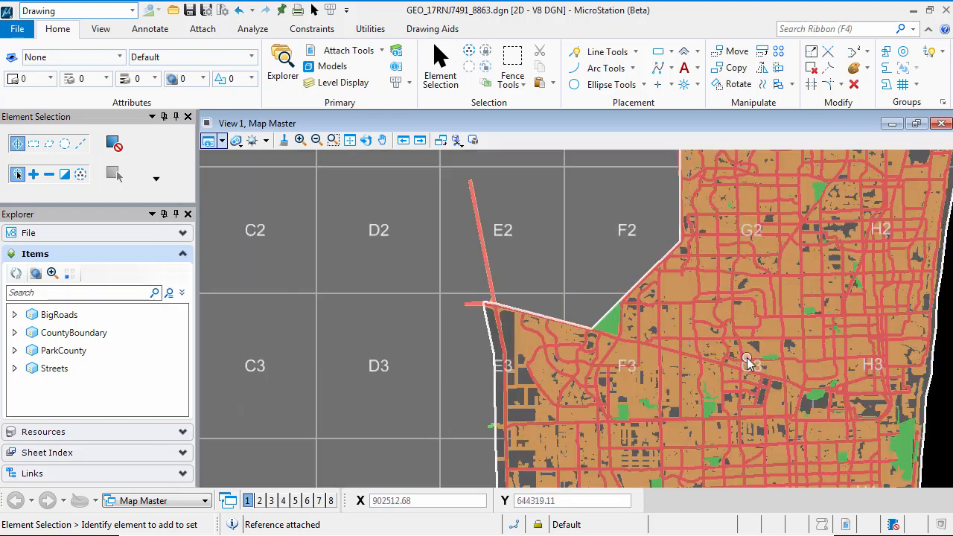
scroll(789, 365, "up", 2)
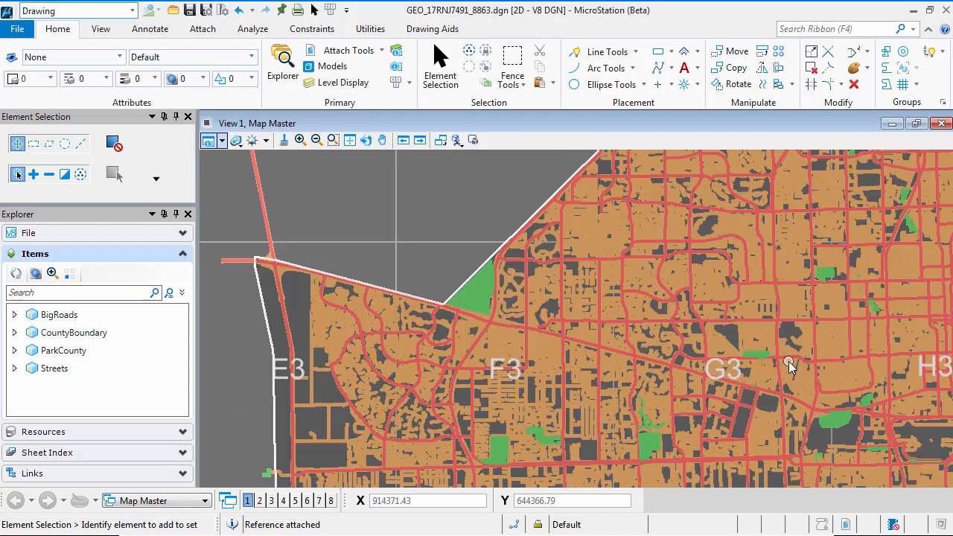
scroll(790, 365, "up", 2)
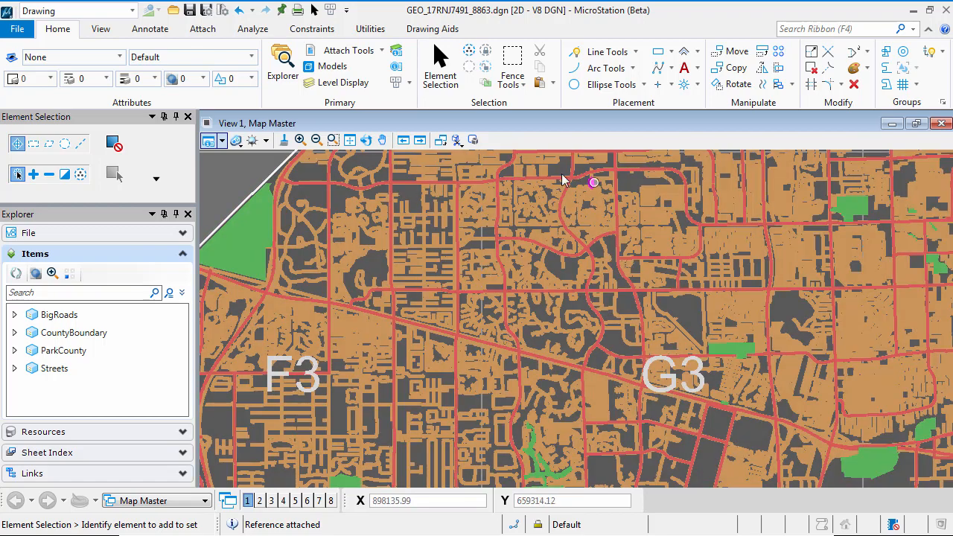
left_click(352, 52)
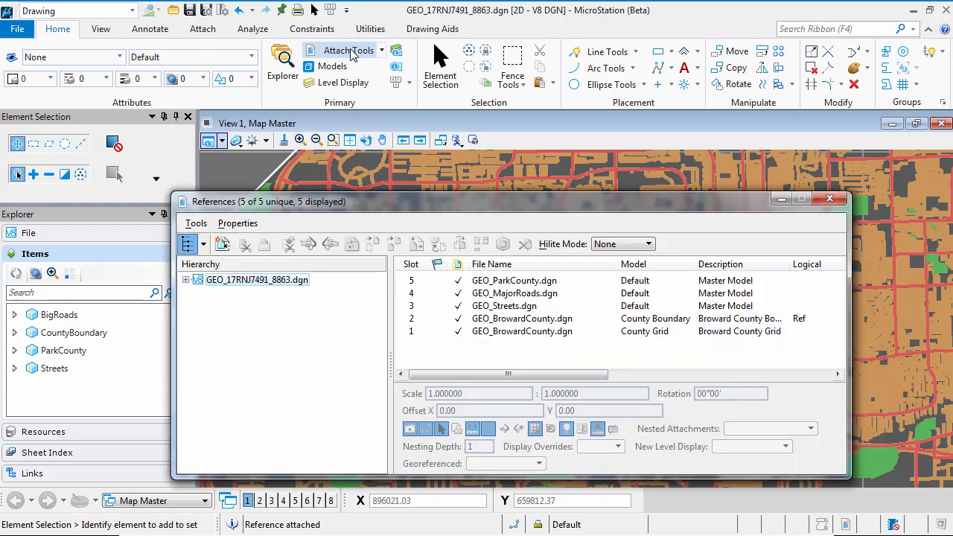
left_click(222, 246)
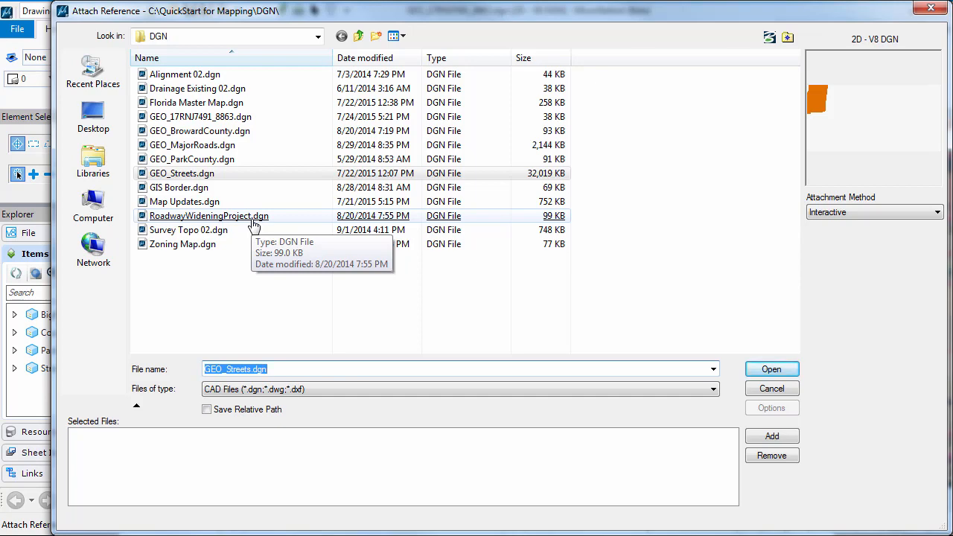
double_click(224, 216)
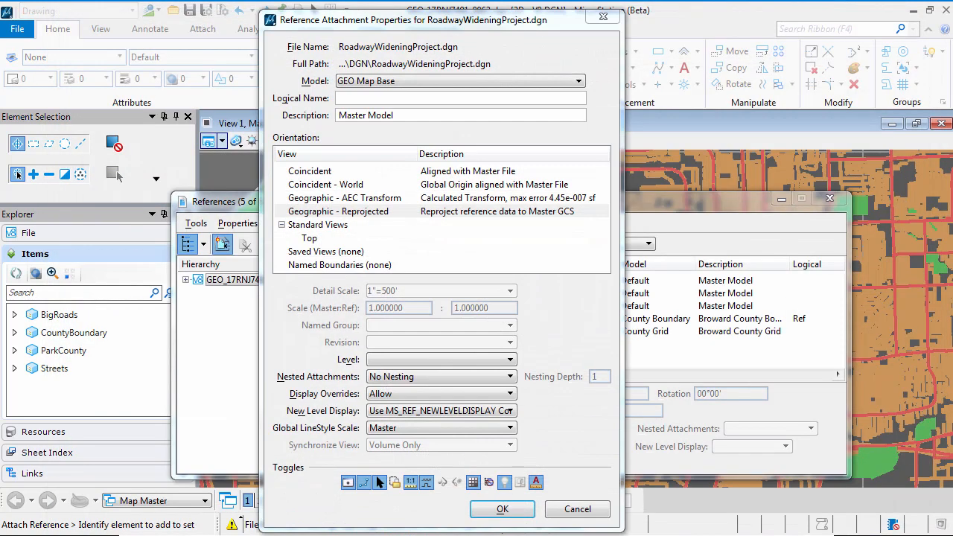
Step: Attach the GEO Map Base model of RoadwayWideningProject.dgn with Coincident orientation and Live Nesting, then dismiss the References dialog
left_click(311, 172)
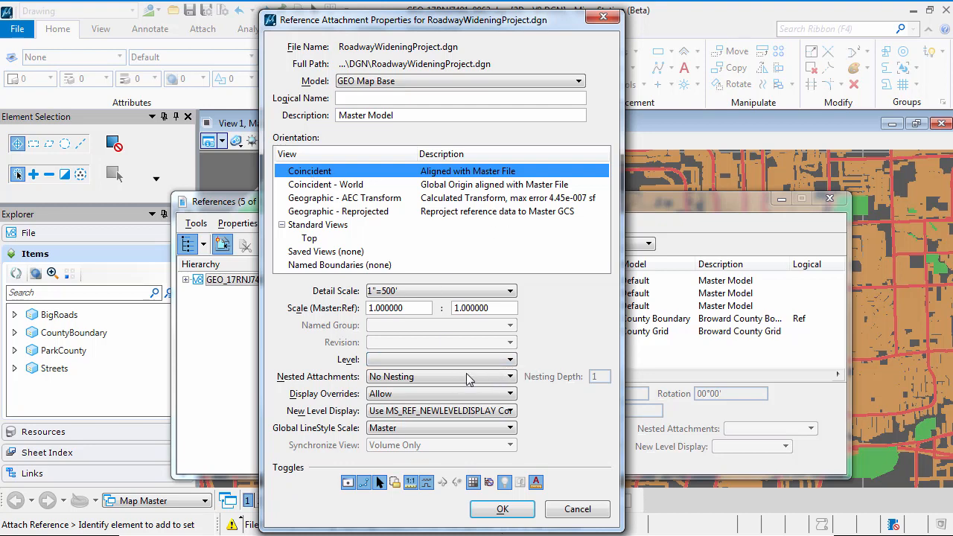
left_click(469, 379)
left_click(439, 393)
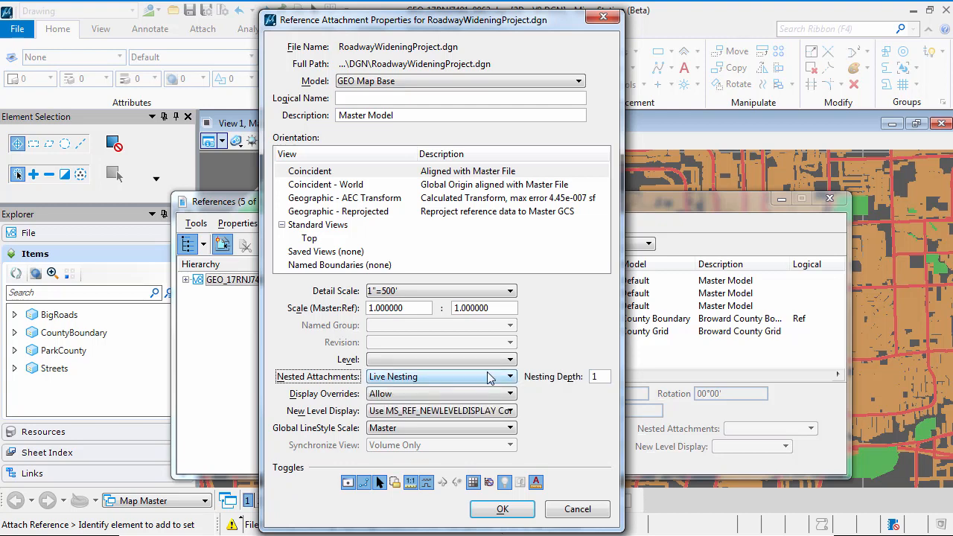
left_click(311, 173)
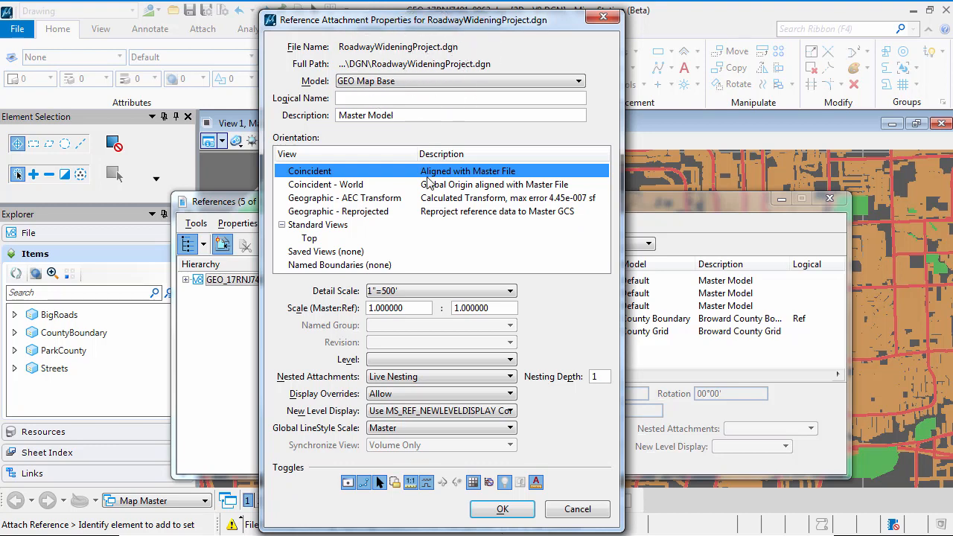
left_click(511, 511)
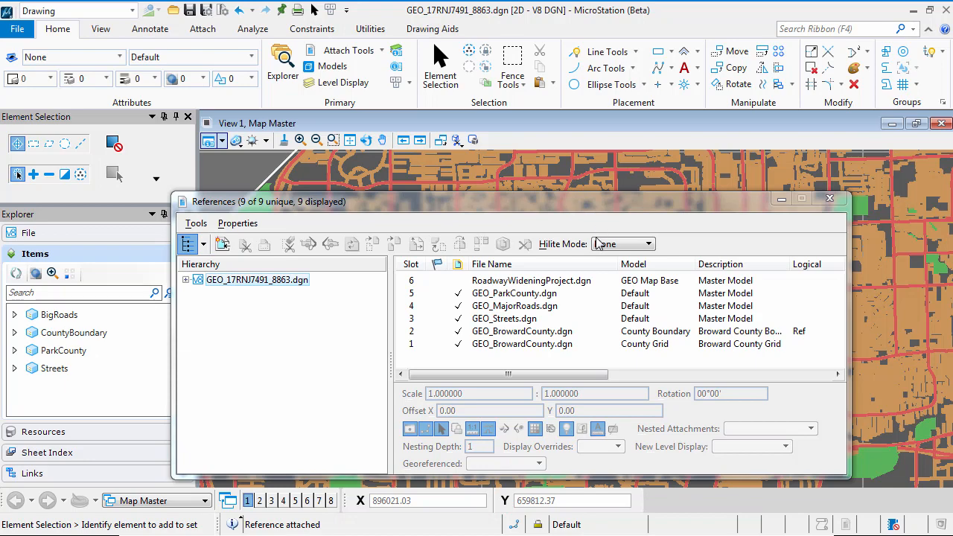
left_click(570, 285)
left_click(831, 200)
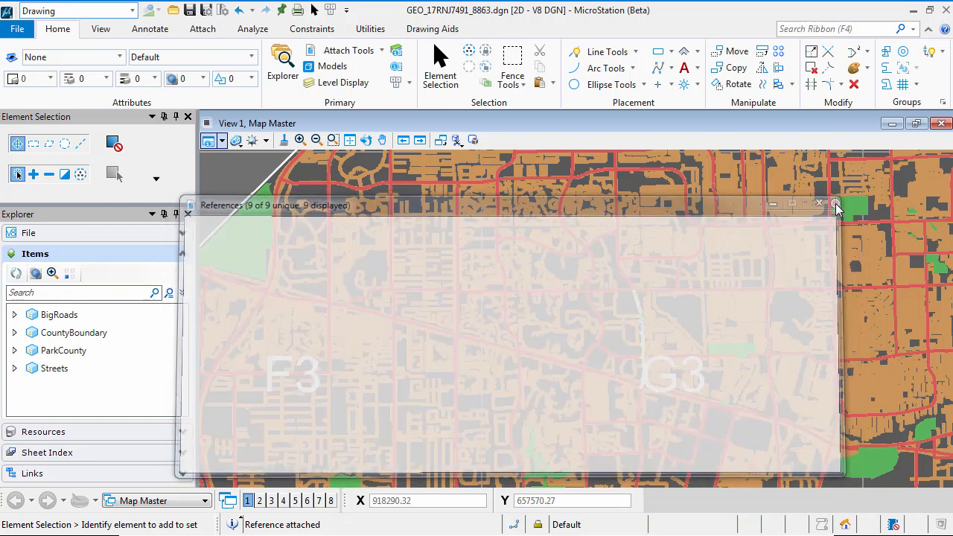
Step: Examine the attached roadway widening project near grid cell G3 against the surrounding streets and the county map
scroll(639, 339, "up", 1)
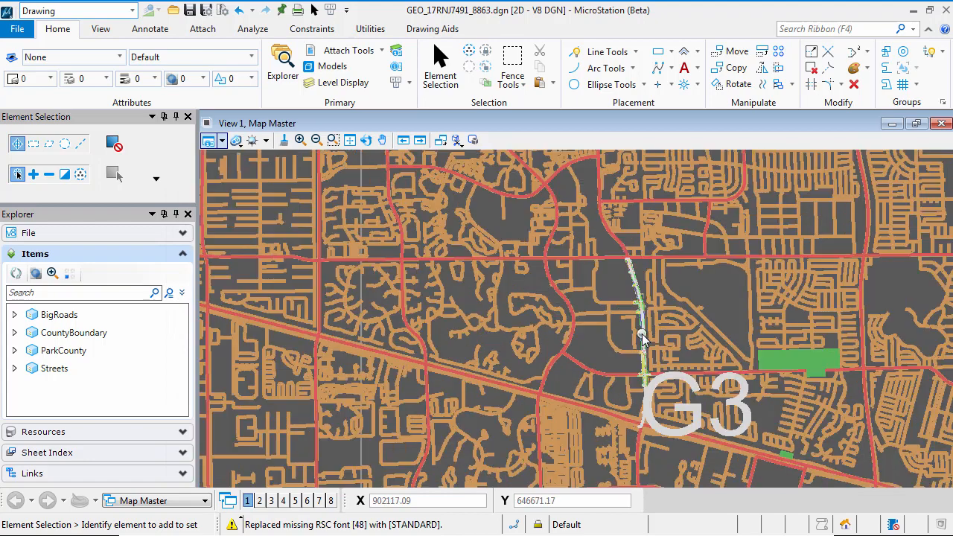
scroll(645, 344, "up", 3)
scroll(646, 344, "up", 2)
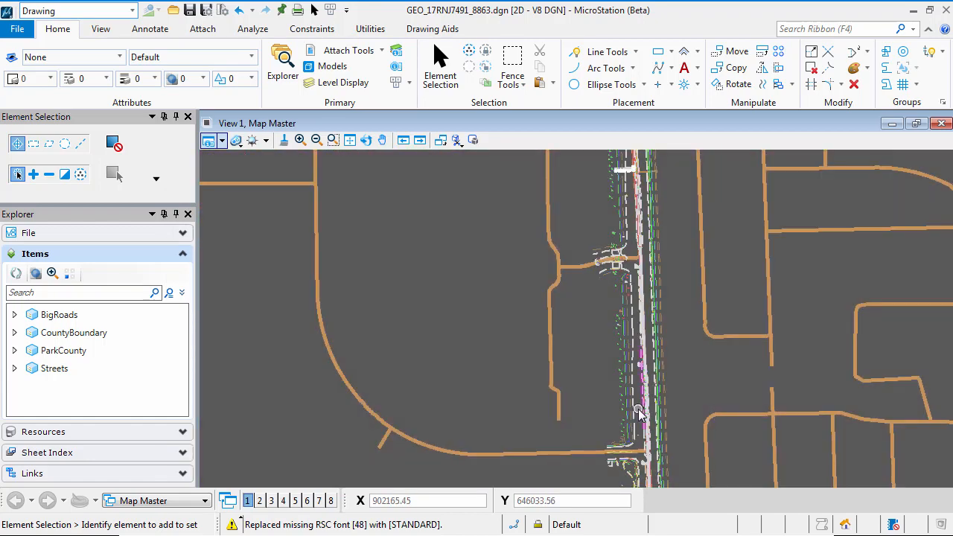
mouse_move(640, 414)
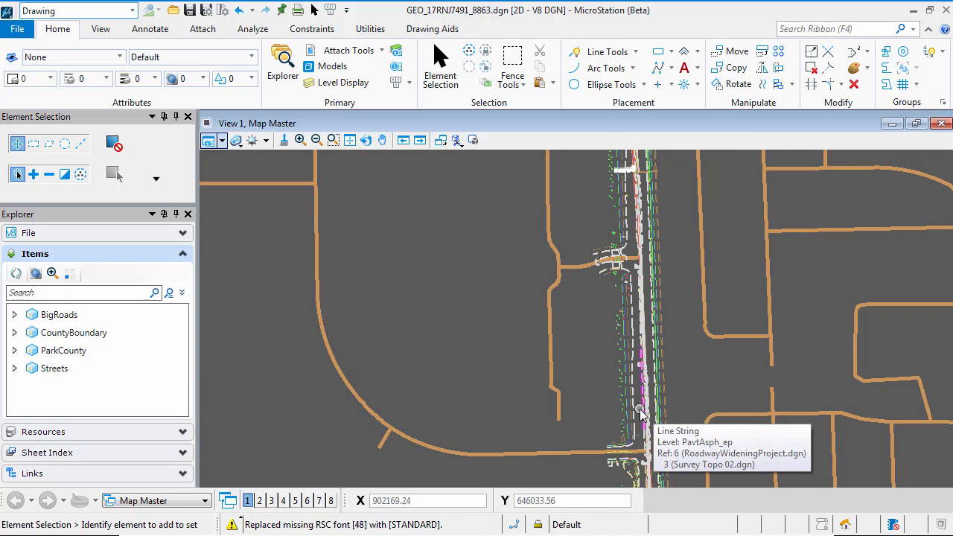
scroll(641, 414, "down", 1)
scroll(640, 409, "down", 5)
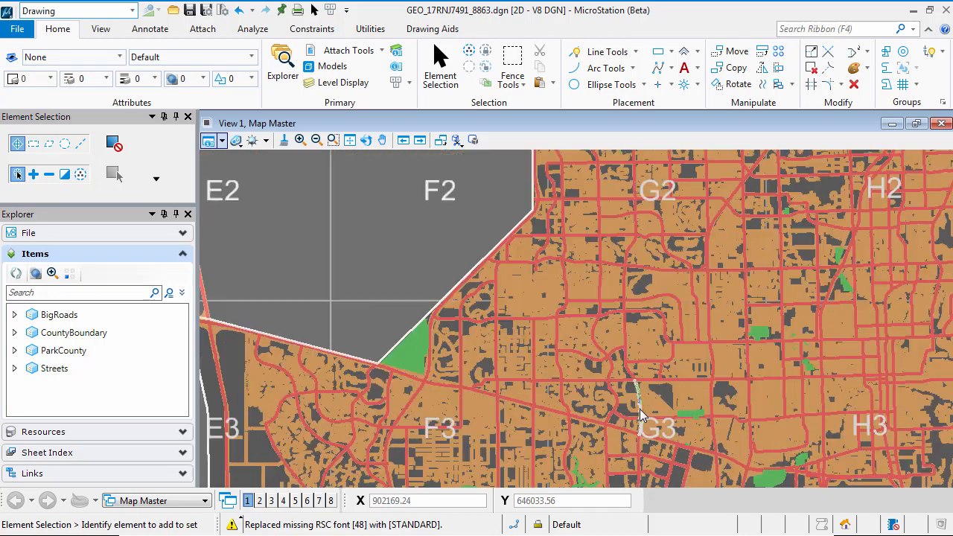
middle_click_drag(836, 403, 771, 255)
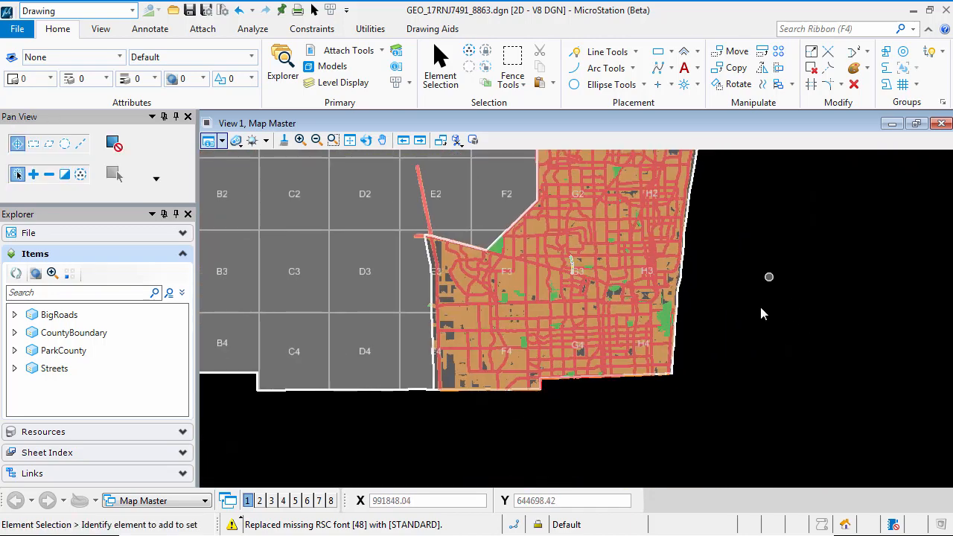
scroll(575, 274, "up", 6)
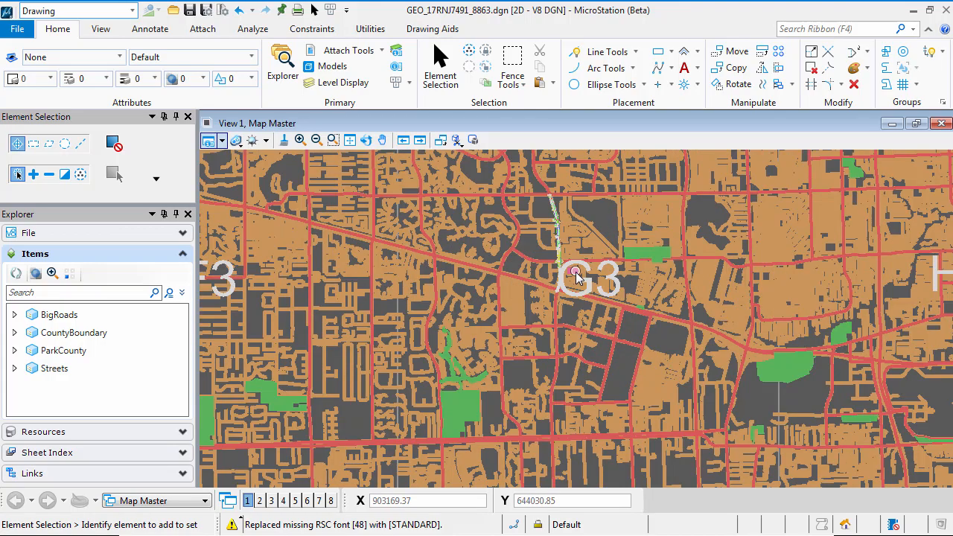
middle_click_drag(551, 211, 587, 307)
scroll(589, 304, "up", 5)
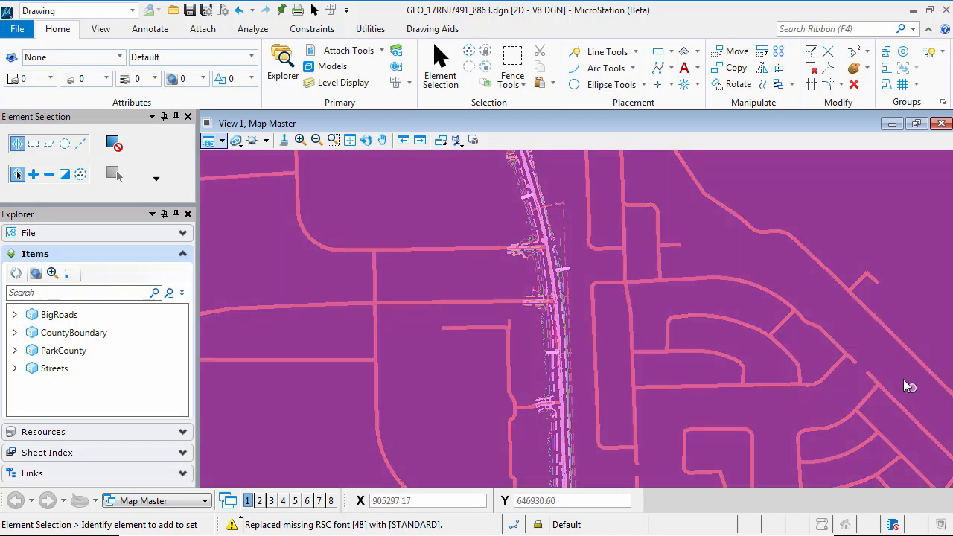
Step: Open the references' update sequence and move the County Boundary reference up one place, ahead of County Grid
left_click(345, 51)
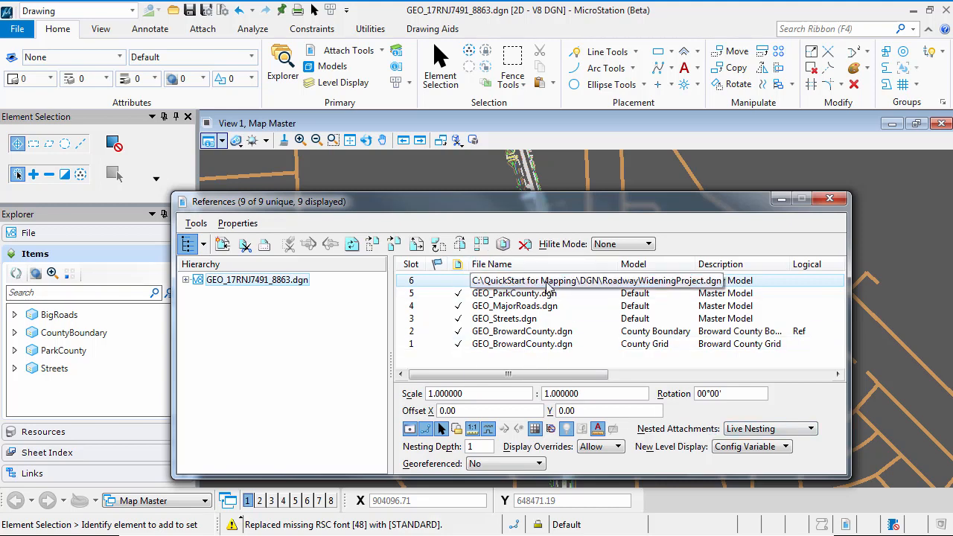
left_click(249, 227)
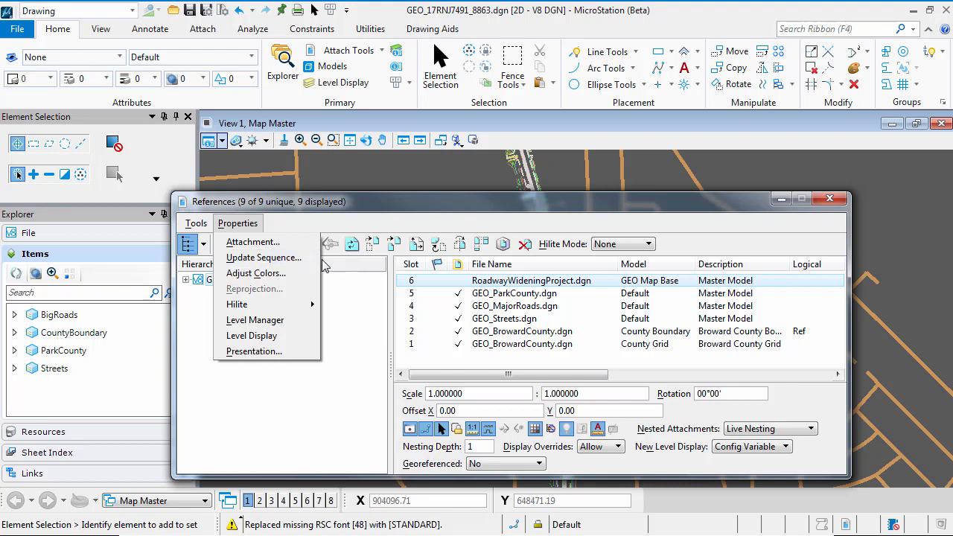
left_click(292, 260)
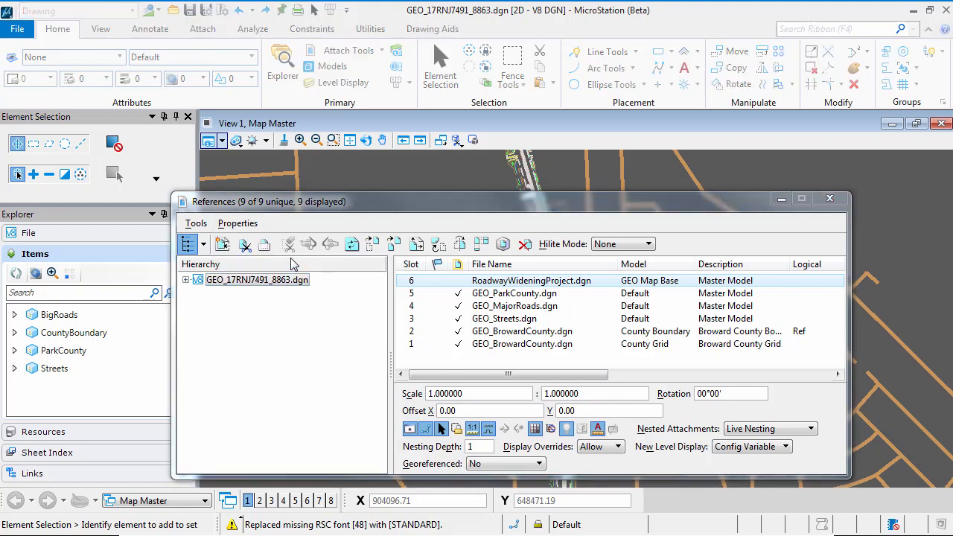
left_click_drag(290, 279, 519, 138)
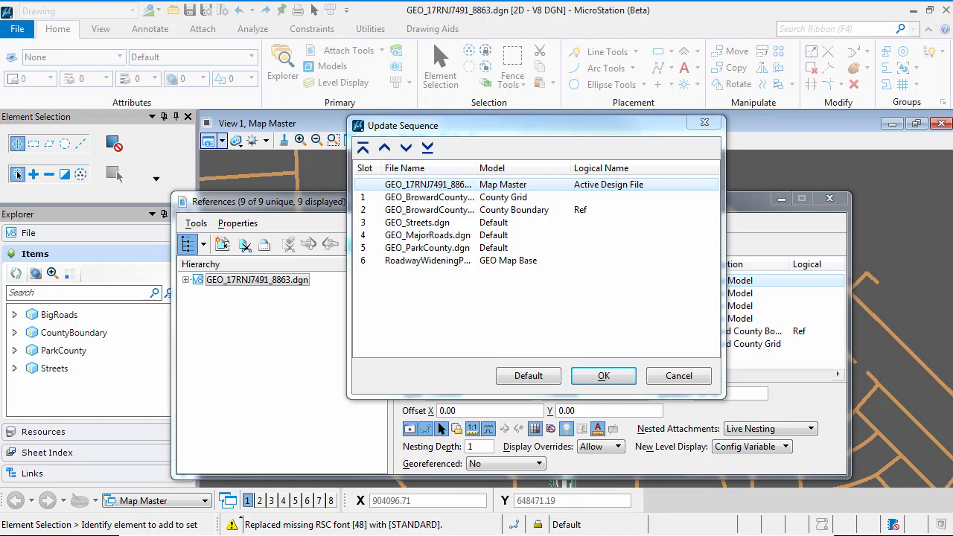
left_click(440, 210)
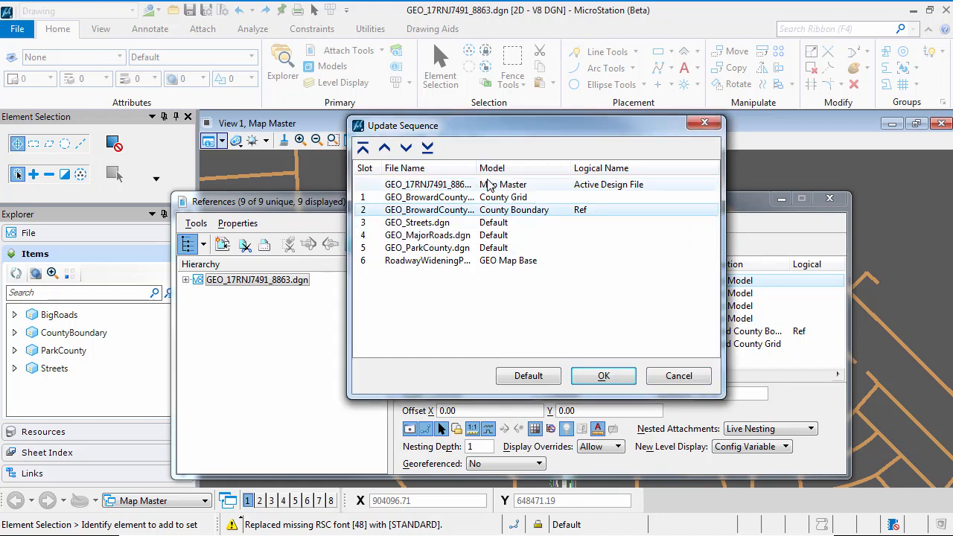
left_click(385, 149)
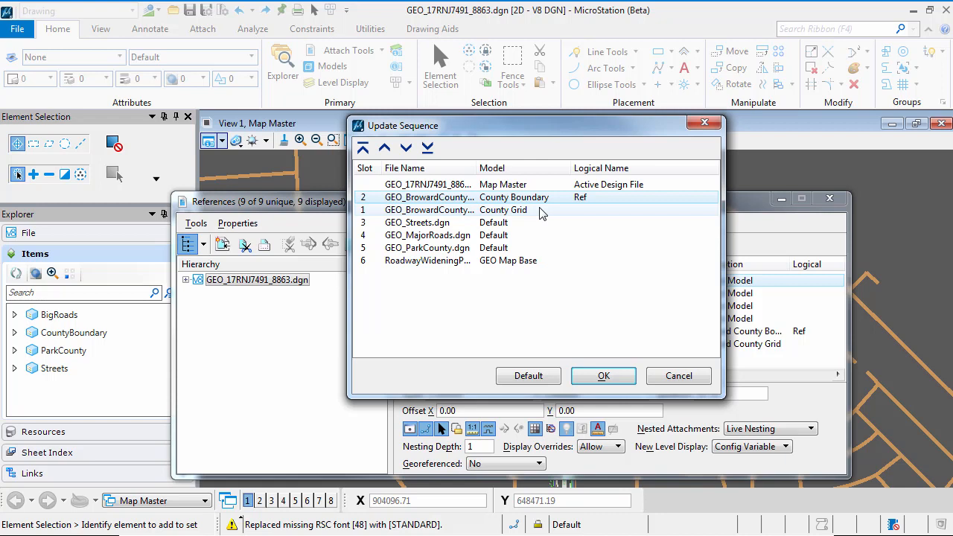
Step: Move GEO_ParkCounty.dgn up in the update sequence so it directly follows the County Boundary reference
left_click(444, 250)
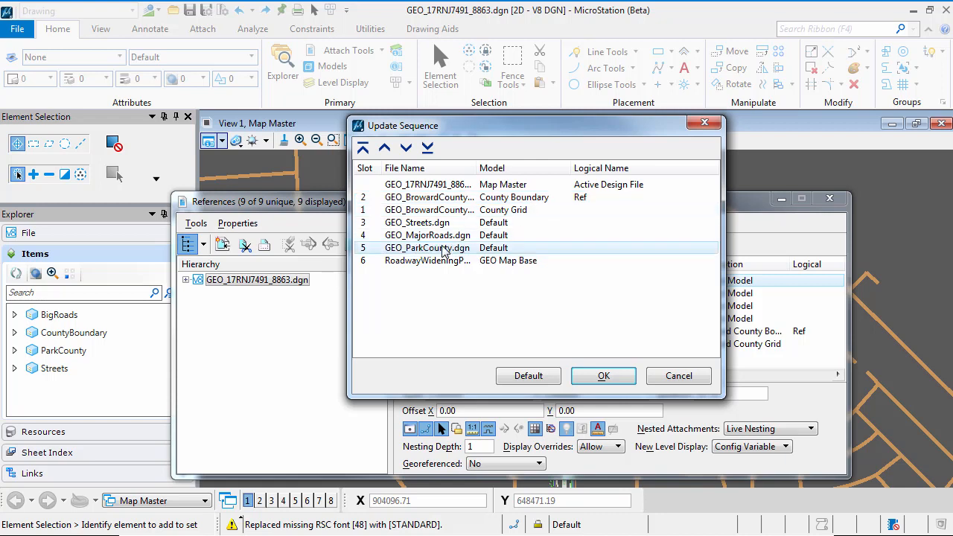
left_click(385, 148)
left_click(386, 148)
left_click(386, 148)
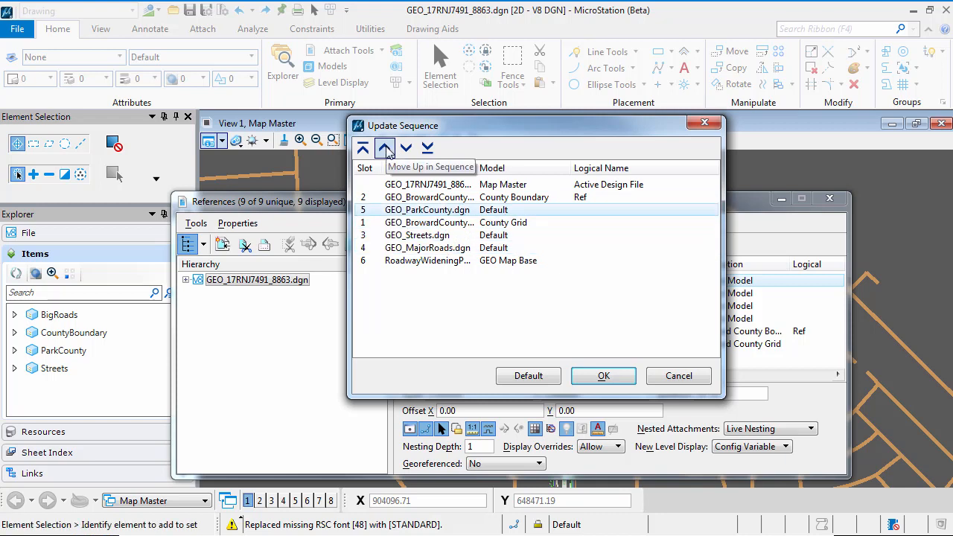
Step: Move GEO_Streets.dgn ahead of GEO_ParkCounty.dgn and GEO_MajorRoads.dgn ahead of County Grid, then apply the sequence and dismiss the References dialog
left_click(417, 236)
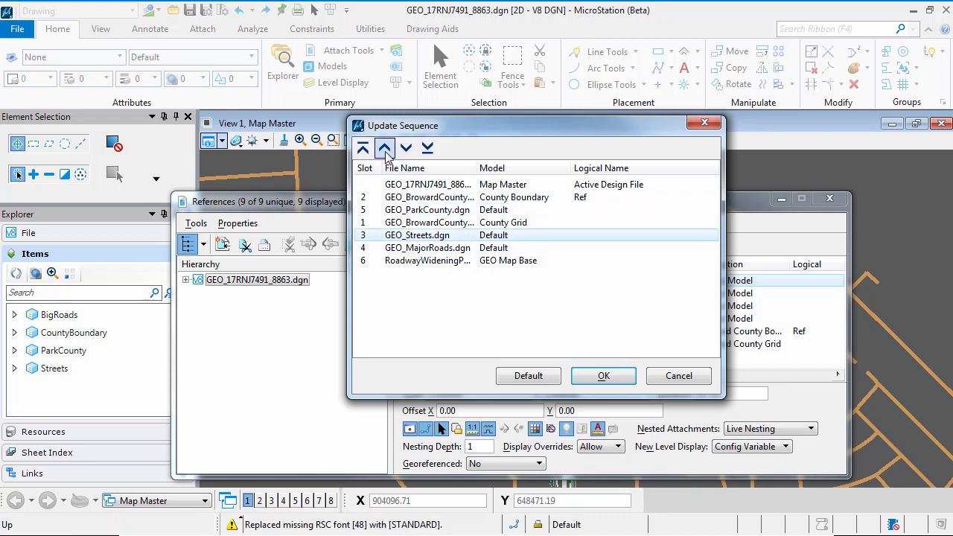
left_click(385, 148)
left_click(385, 149)
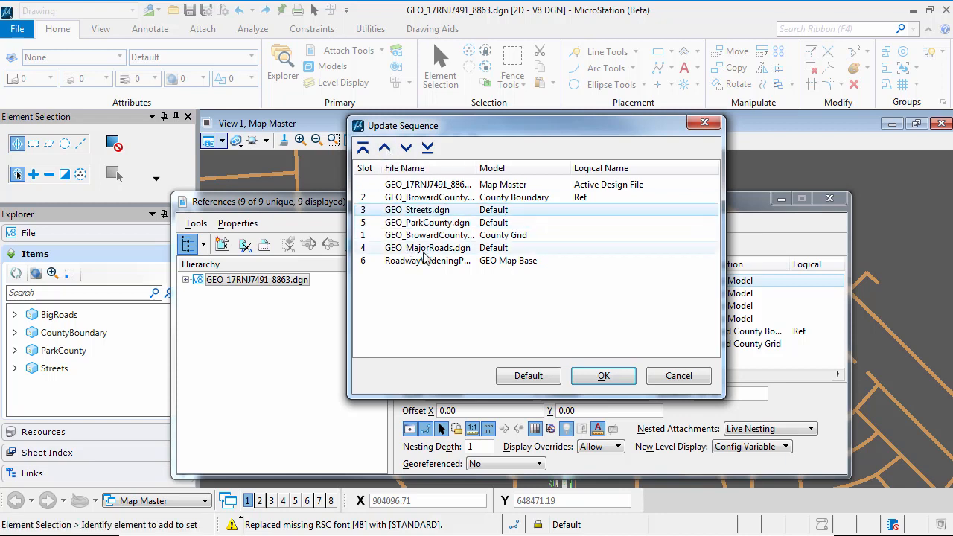
left_click(424, 249)
left_click(385, 148)
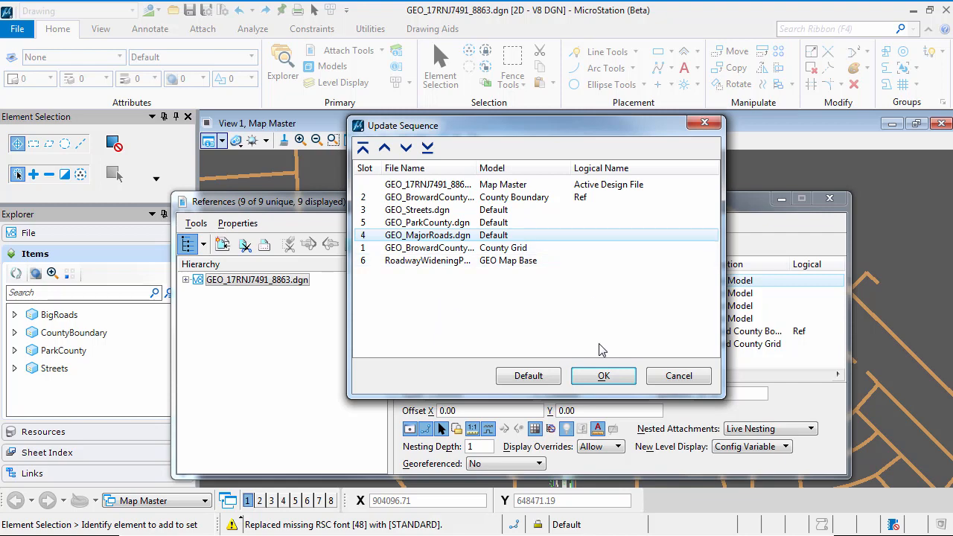
left_click(613, 382)
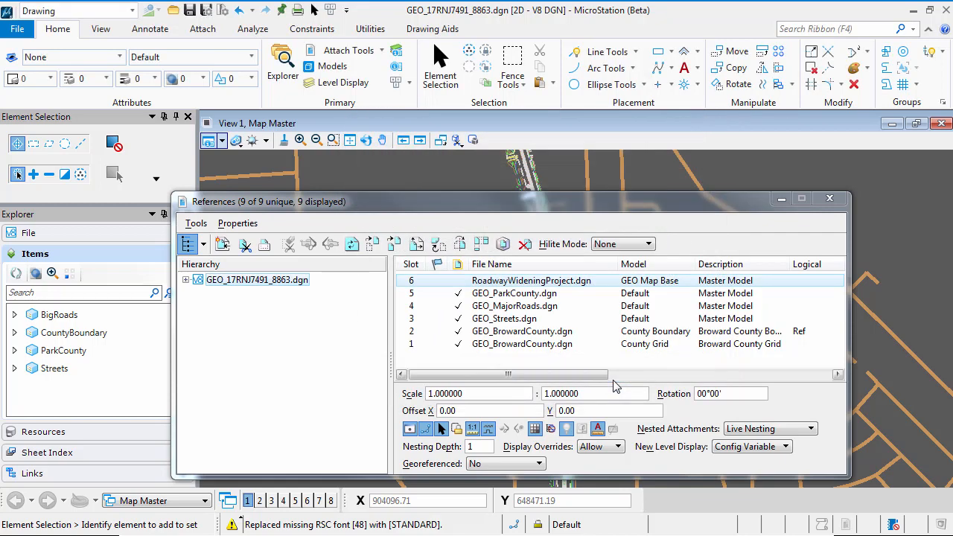
left_click(831, 200)
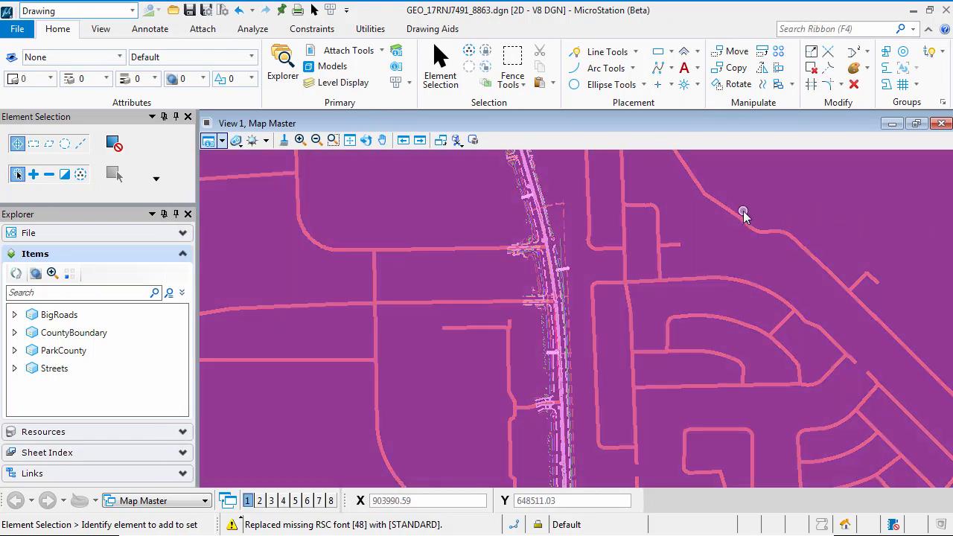
Step: Examine the reordered map at county scale and around the roadway project in grid cell G3, leaving no element selected
scroll(805, 210, "down", 3)
scroll(886, 335, "down", 3)
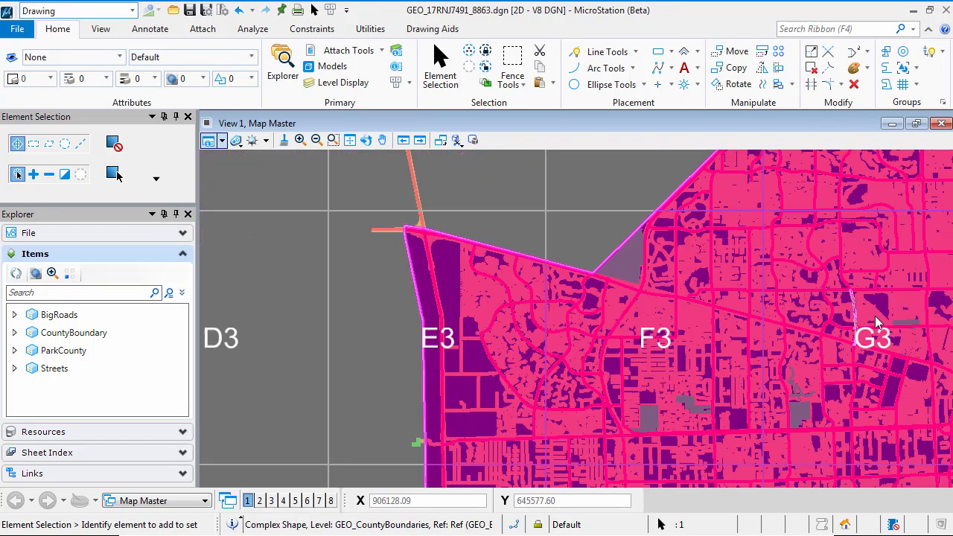
scroll(884, 331, "down", 2)
middle_click_drag(883, 331, 535, 321)
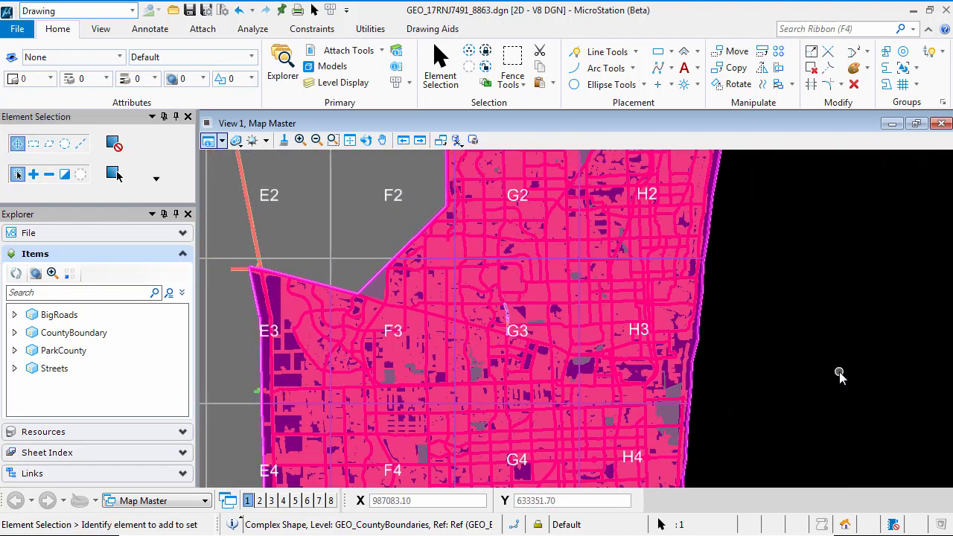
left_click(848, 337)
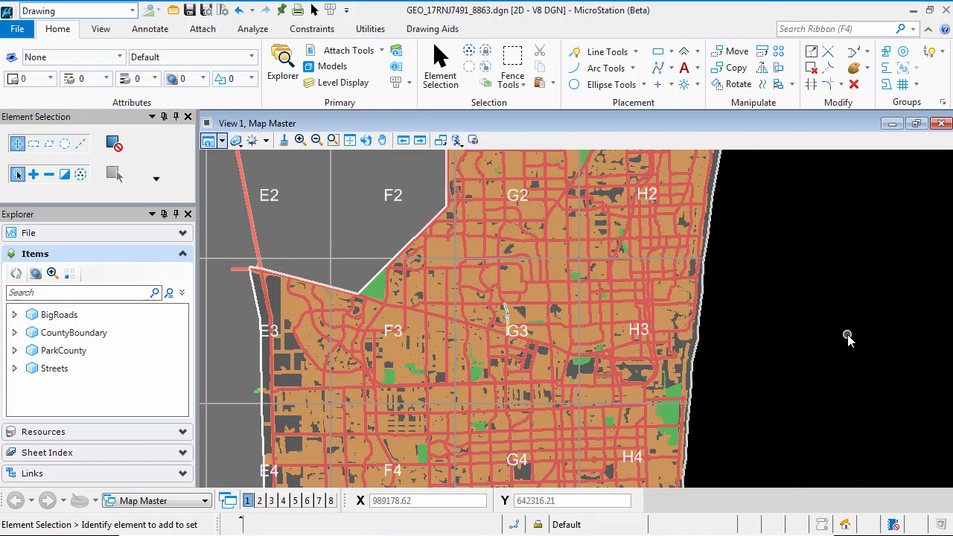
scroll(509, 332, "up", 5)
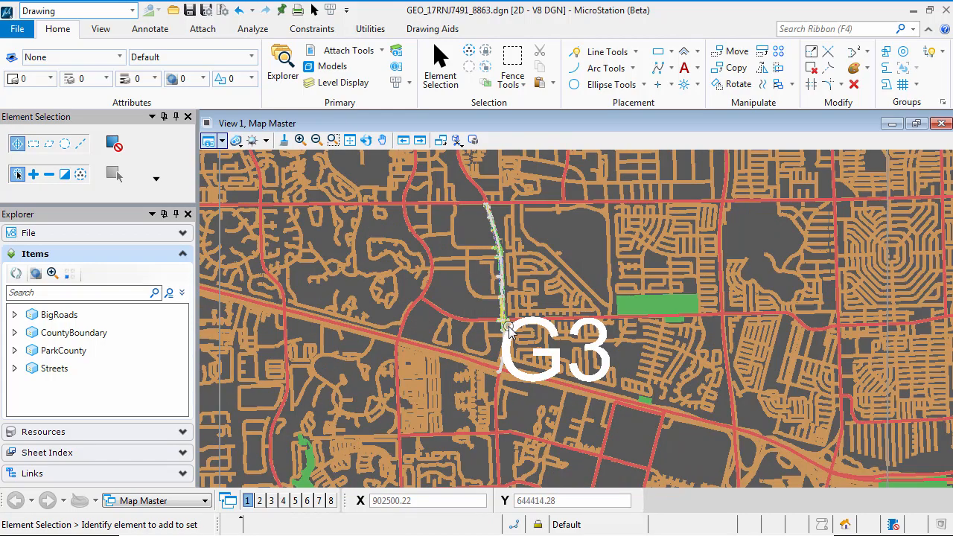
scroll(509, 331, "up", 2)
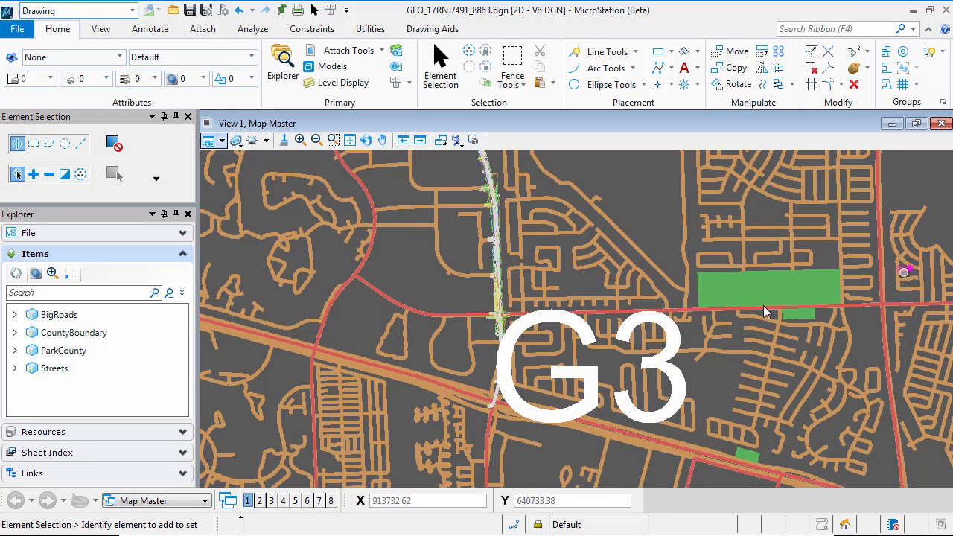
scroll(667, 373, "down", 3)
scroll(714, 371, "down", 1)
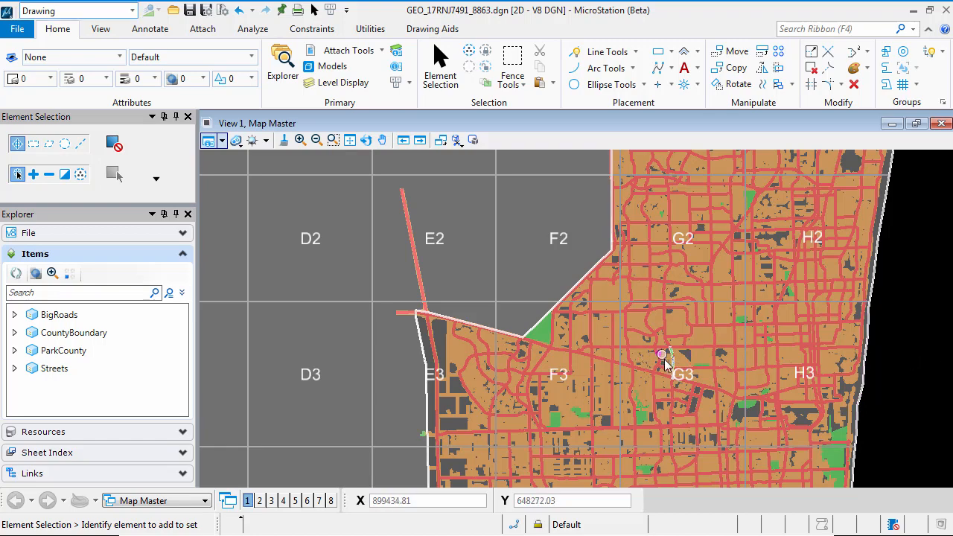
scroll(666, 362, "up", 5)
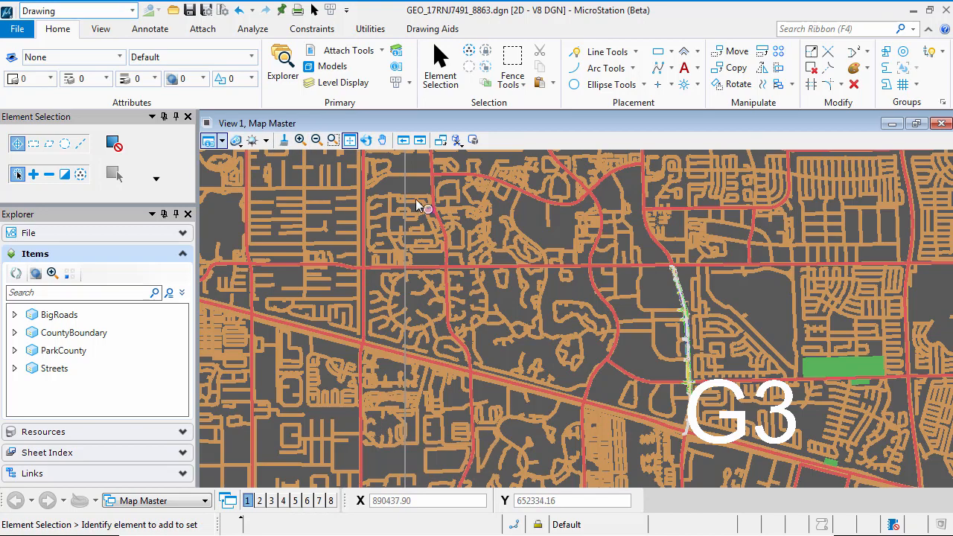
Step: Fit the whole county map in the view and save the view settings to the design file
left_click(350, 141)
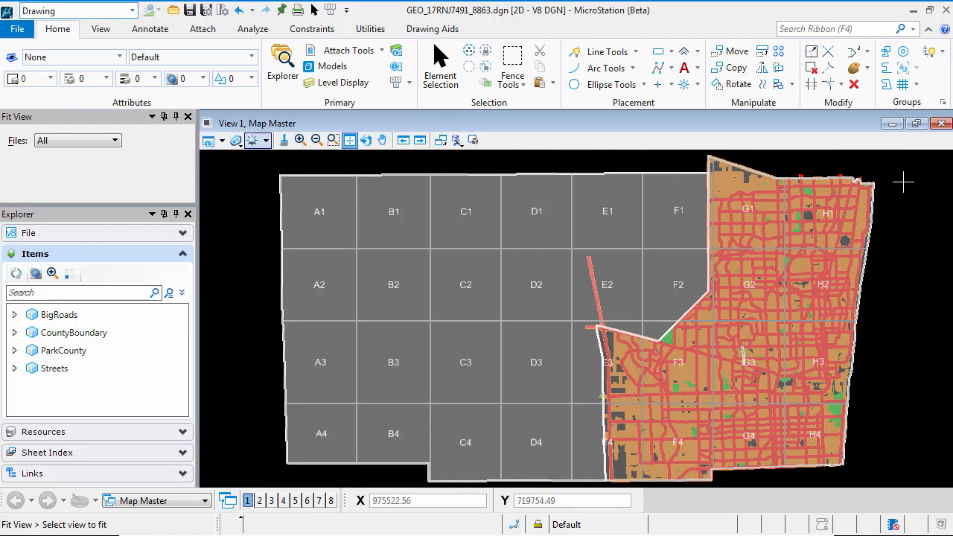
left_click(18, 29)
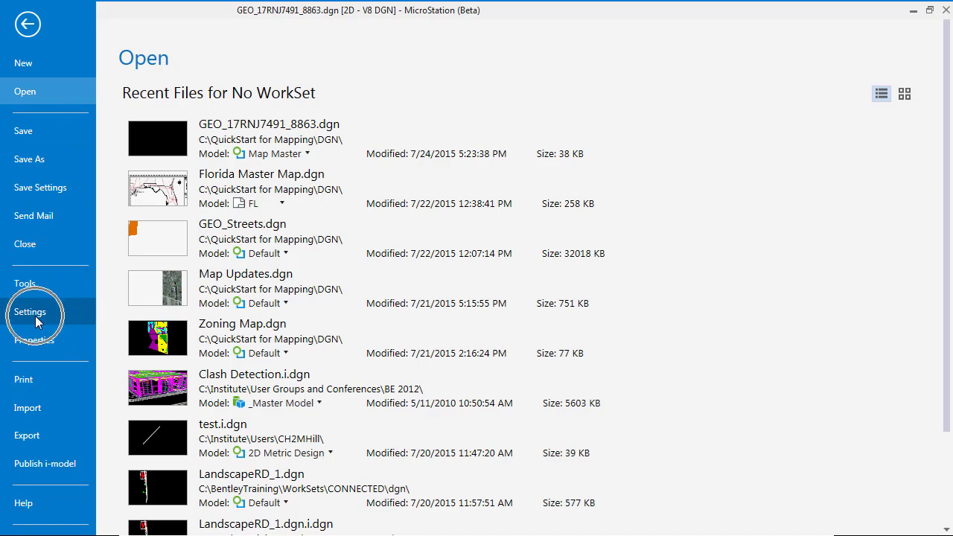
left_click(47, 192)
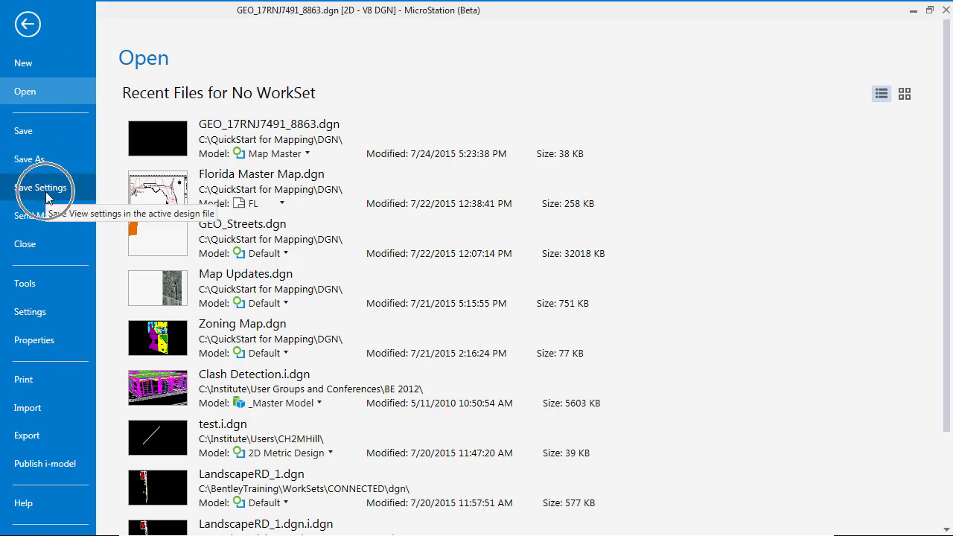